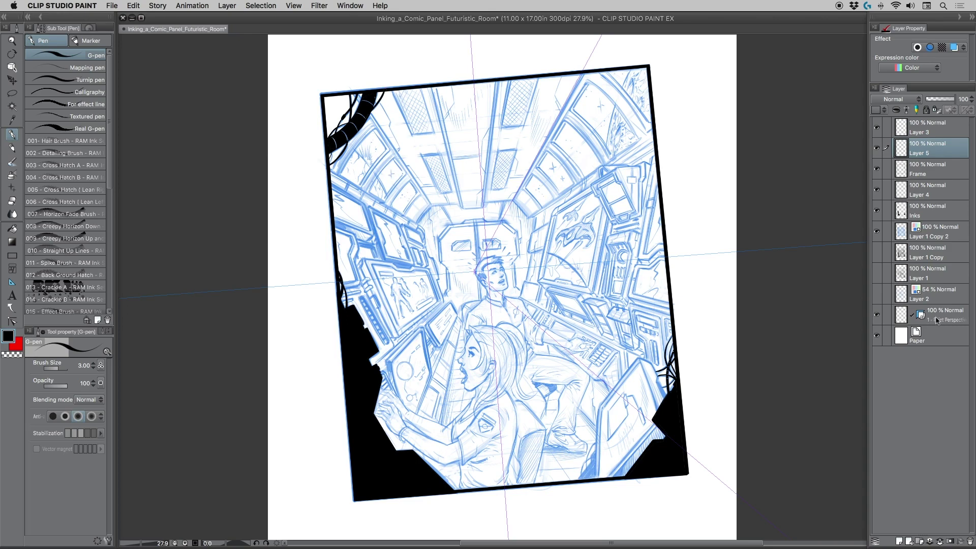
Step: Rename Layer 5 to "Inked Perspective"
left_click(875, 315)
left_click(876, 315)
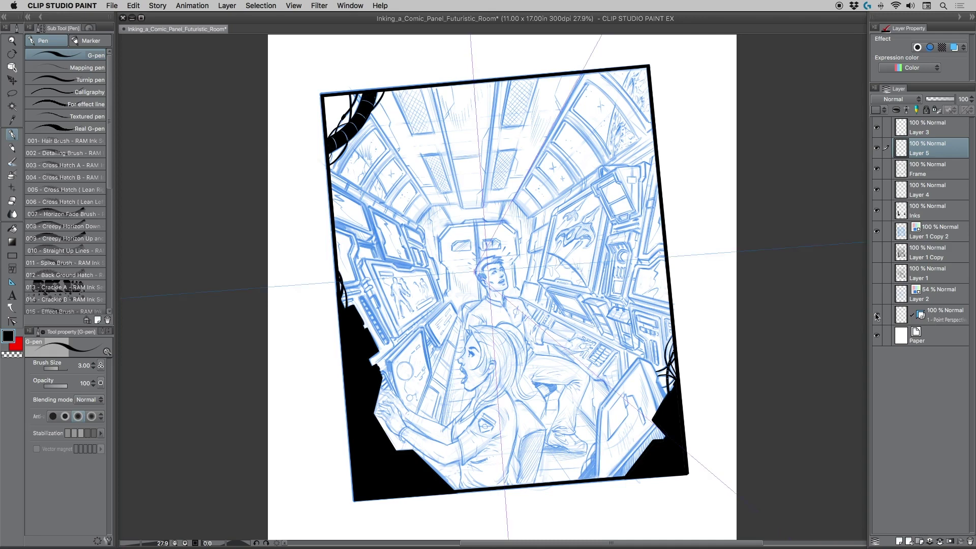
double_click(921, 153)
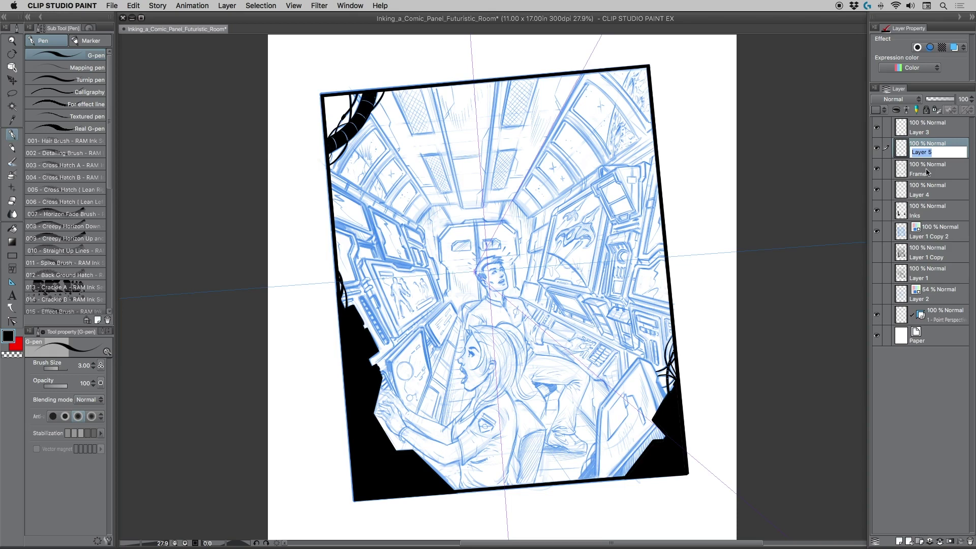
type("Inked Per")
type("ctive")
key("Return")
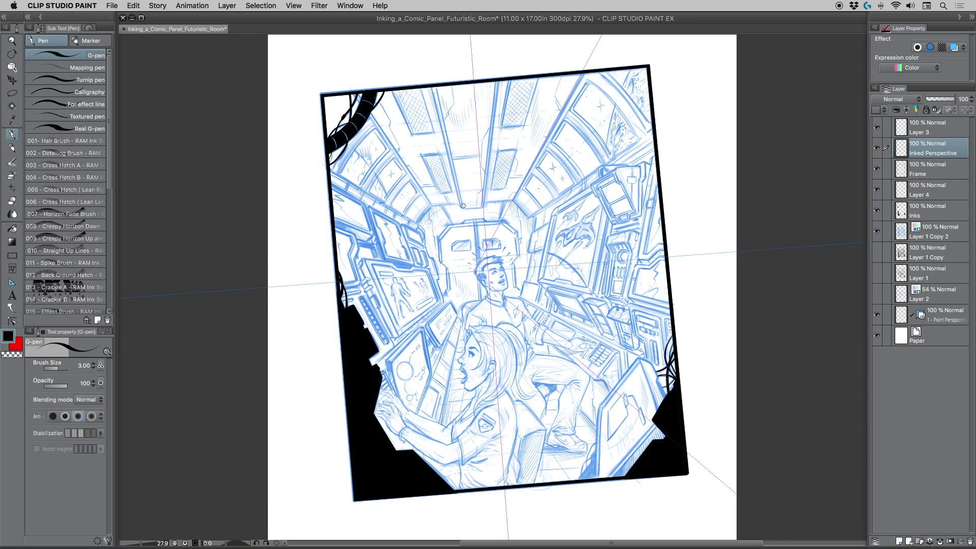
left_click_drag(462, 181, 444, 83)
key("super+z")
left_click_drag(461, 209, 435, 109)
key("super+z")
mouse_move(461, 209)
left_mouse_down()
mouse_move(423, 89)
mouse_move(464, 207)
left_mouse_up()
key("super+z")
left_click_drag(498, 83, 484, 205)
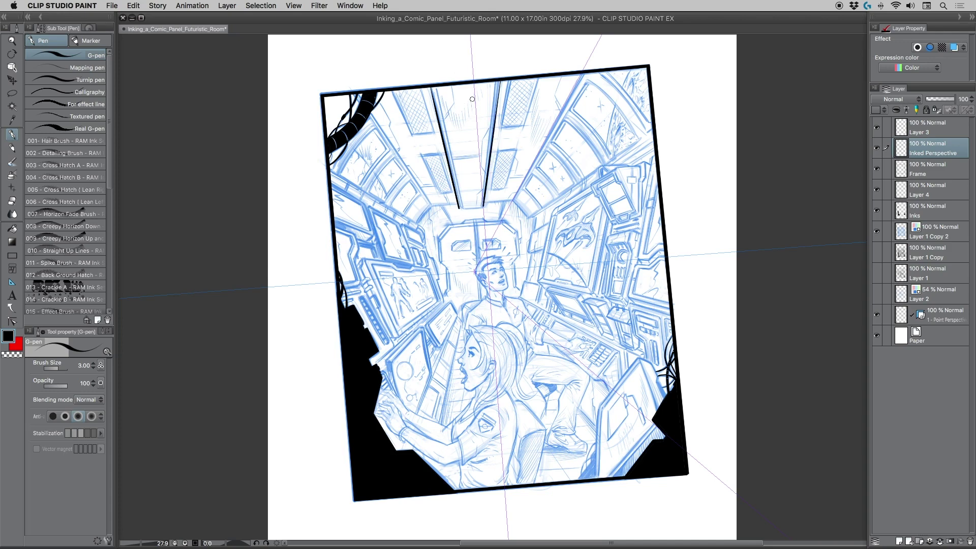
left_click_drag(468, 87, 476, 201)
key("super+z")
left_click_drag(459, 208, 471, 264)
key("super+z")
left_click_drag(583, 74, 539, 149)
key("super+z")
key("super+z")
key("super+z")
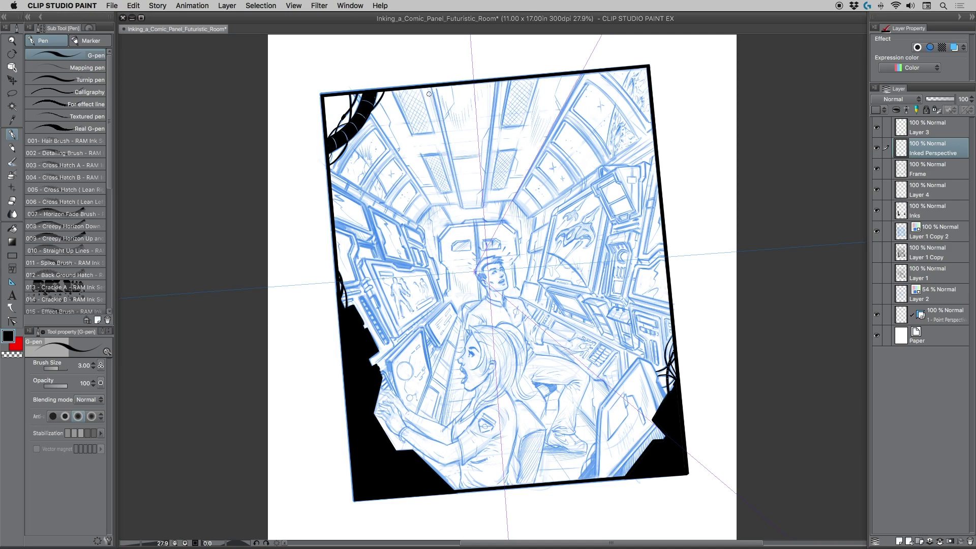
left_click_drag(430, 88, 444, 139)
key("super+z")
left_click_drag(426, 74, 460, 209)
key("ctrl+z")
mouse_move(426, 75)
left_mouse_down()
mouse_move(465, 206)
mouse_move(450, 172)
left_mouse_up()
key("ctrl+z")
key("super+z")
Step: Ink the four converging ceiling beam lines and the horizontal edge closing the ceiling's far end
left_click_drag(459, 206, 421, 90)
left_click_drag(484, 206, 498, 80)
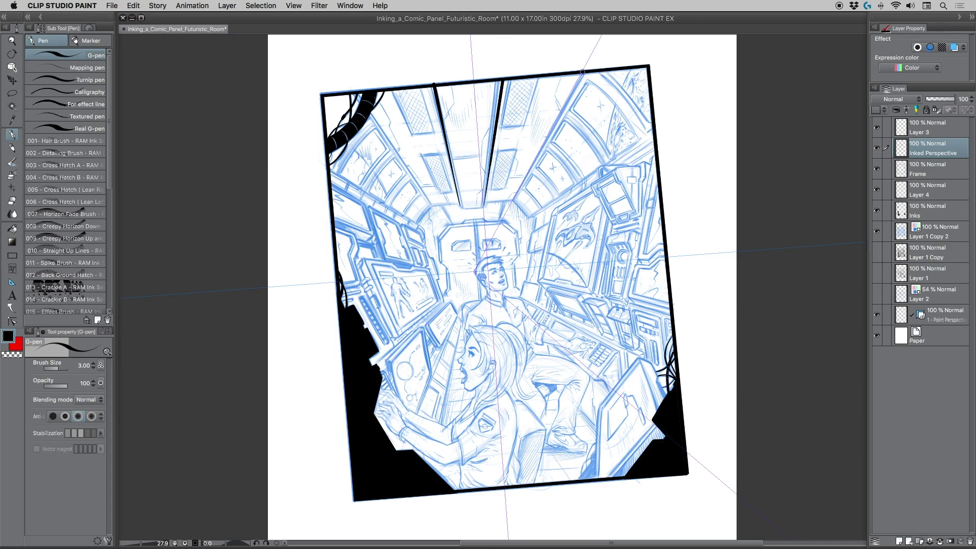
left_click_drag(582, 73, 511, 201)
left_click_drag(581, 74, 580, 88)
key("super+z")
mouse_move(354, 94)
left_mouse_down()
mouse_move(426, 208)
mouse_move(456, 205)
left_mouse_up()
key("super+z")
left_click_drag(432, 206, 511, 202)
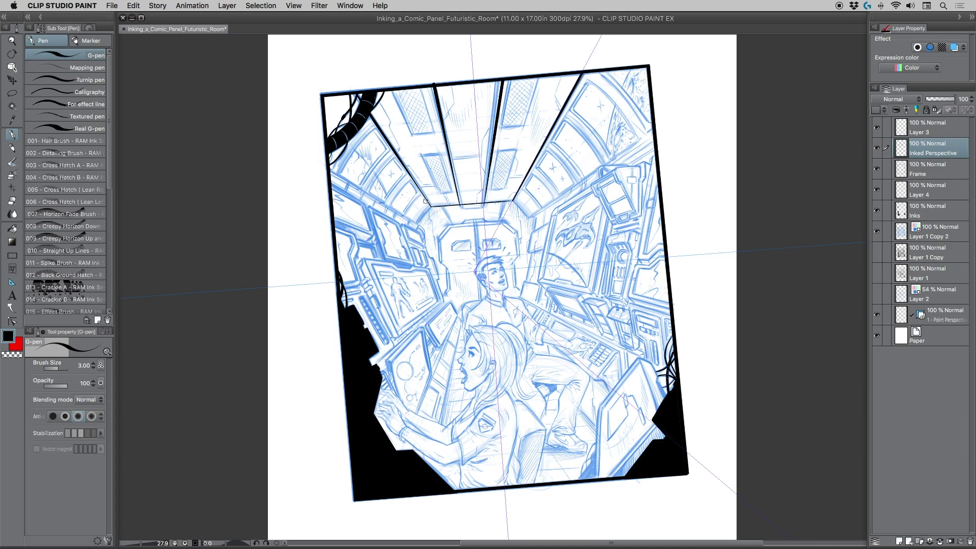
left_click_drag(418, 225, 331, 154)
key("super+z")
left_click_drag(422, 234, 331, 168)
key("super+z")
left_click_drag(418, 268, 332, 264)
key("super+z")
left_click_drag(442, 301, 403, 335)
key("super+z")
mouse_move(442, 301)
left_mouse_down()
mouse_move(402, 329)
mouse_move(444, 299)
left_mouse_up()
key("super+z")
left_click_drag(400, 335, 444, 299)
key("super+z")
left_click_drag(399, 337, 443, 299)
key("super+z")
Step: Ink straight perspective edges along the floor and the lower consoles beside the two figures
left_click_drag(399, 336, 443, 299)
left_click_drag(440, 421, 462, 324)
left_click_drag(616, 351, 523, 298)
left_click_drag(596, 378, 554, 347)
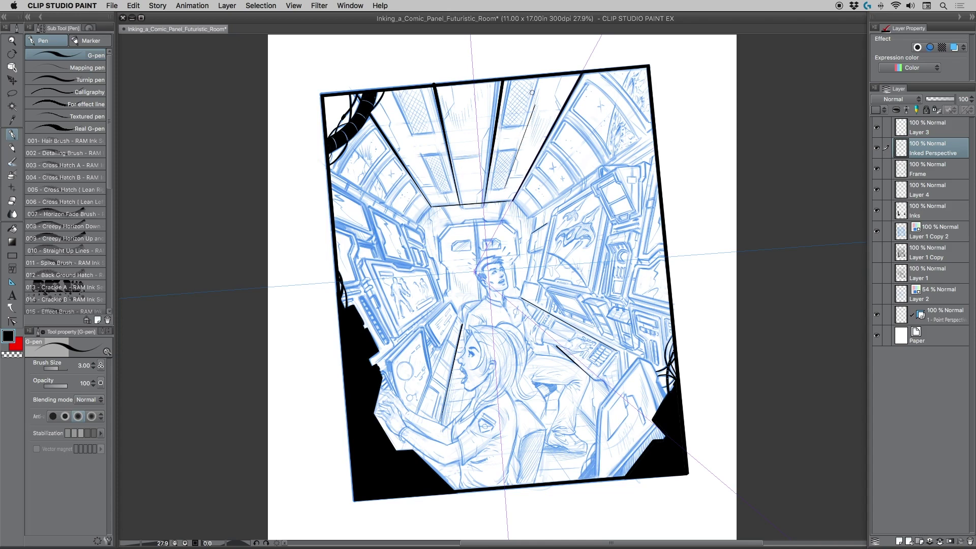
Step: Ink the long converging sides and the horizontal cross edges of the ceiling light panels
left_click_drag(539, 77, 501, 188)
left_click_drag(390, 92, 438, 194)
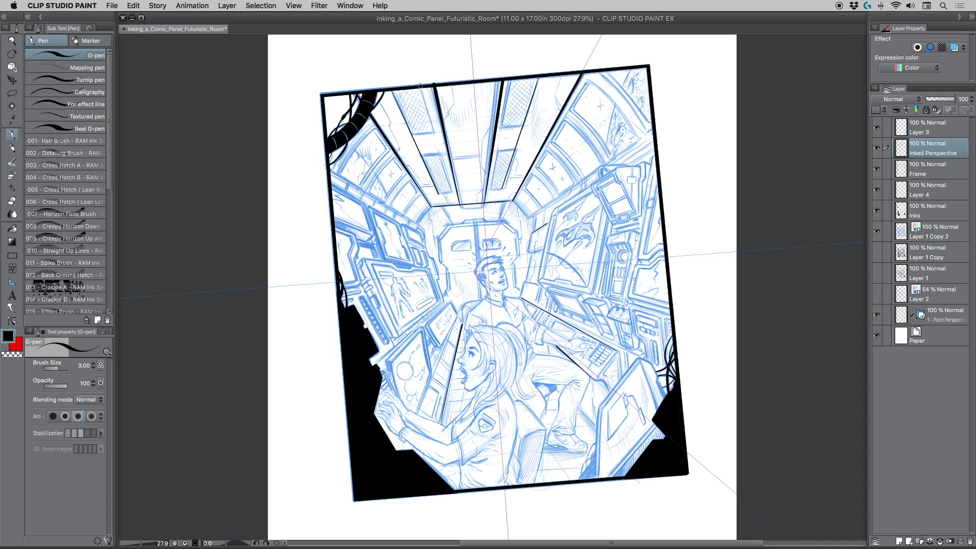
left_click_drag(421, 91, 444, 194)
left_click_drag(510, 80, 490, 180)
left_click_drag(437, 192, 512, 183)
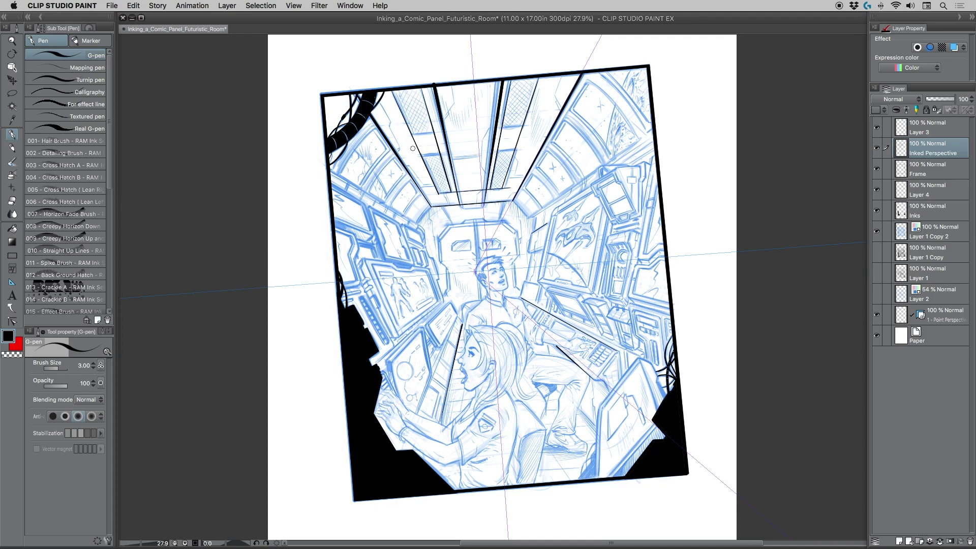
left_click_drag(421, 155, 517, 149)
left_click_drag(411, 133, 534, 124)
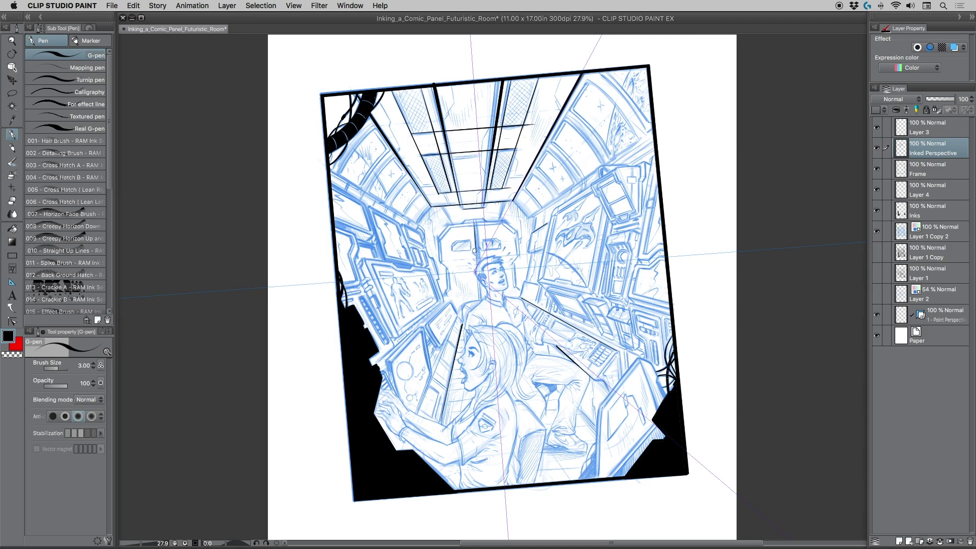
Step: Ink the vertical center seam and the top edge of the back door
left_click_drag(477, 274, 480, 302)
left_click_drag(477, 228, 480, 299)
left_click_drag(448, 225, 499, 224)
key("super+z")
Step: Ink thin parallel perspective lines just outside the two outer ceiling beams
left_click_drag(406, 176, 367, 122)
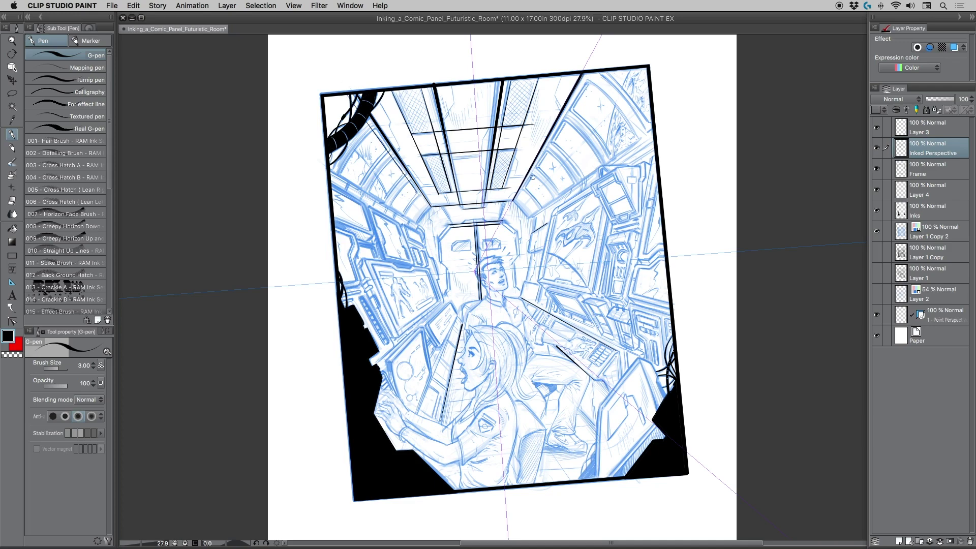
left_click_drag(524, 189, 597, 69)
mouse_move(624, 151)
left_mouse_down()
mouse_move(543, 206)
mouse_move(520, 207)
left_mouse_up()
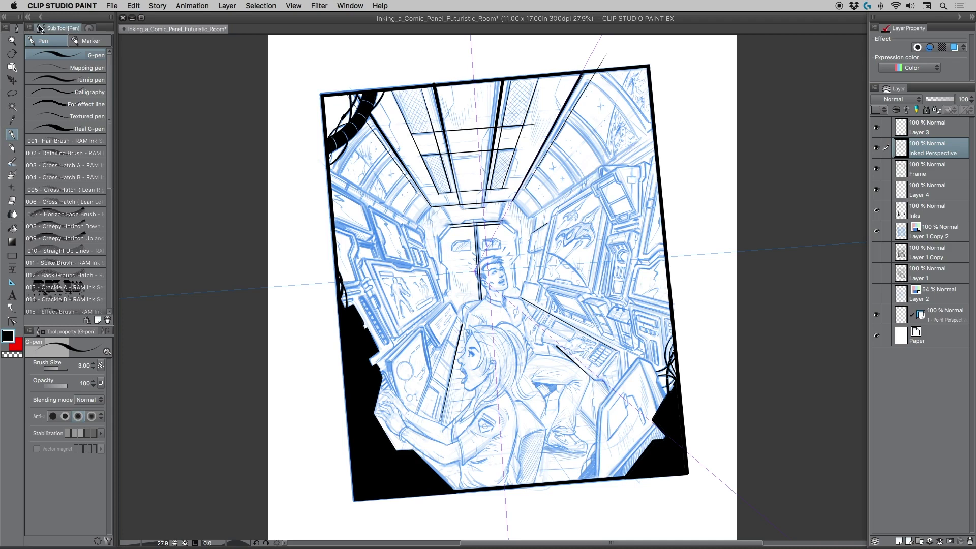
Step: Hide the perspective ruler layer to view the inked ceiling without guides
left_click(12, 40)
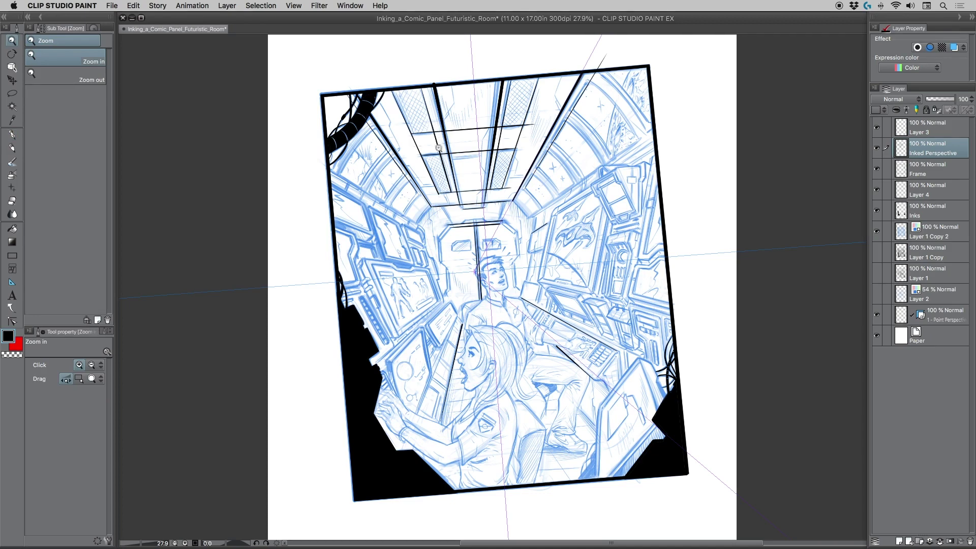
left_click(877, 315)
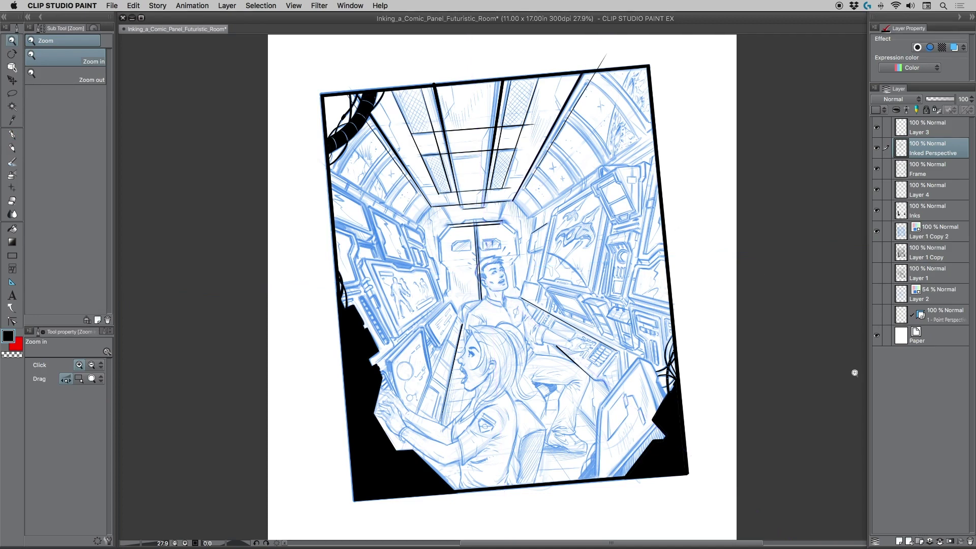
left_click(498, 59)
left_click_drag(445, 75, 433, 53)
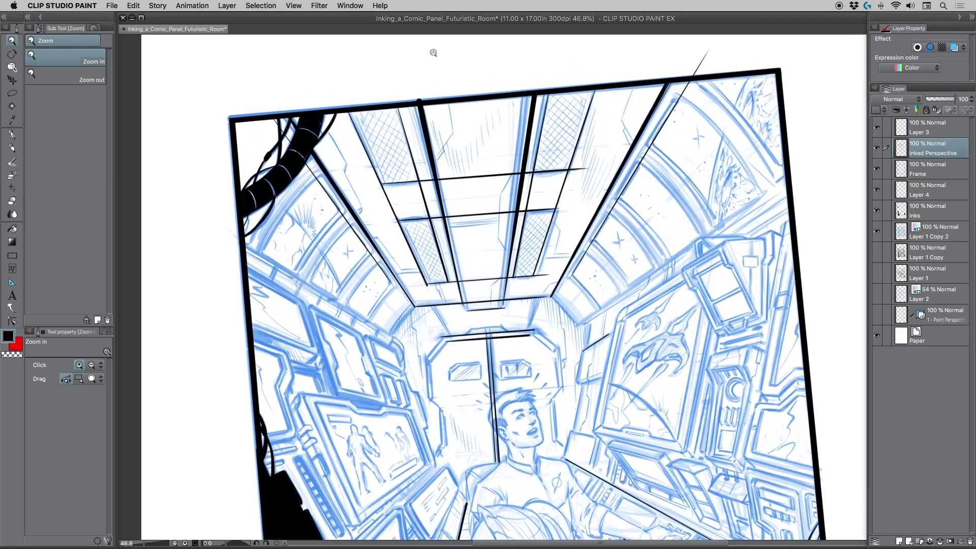
Step: Using the G-pen with transparent color, erase the excess line segments between and beside the left ceiling light panels
left_click(13, 135)
left_click(12, 355)
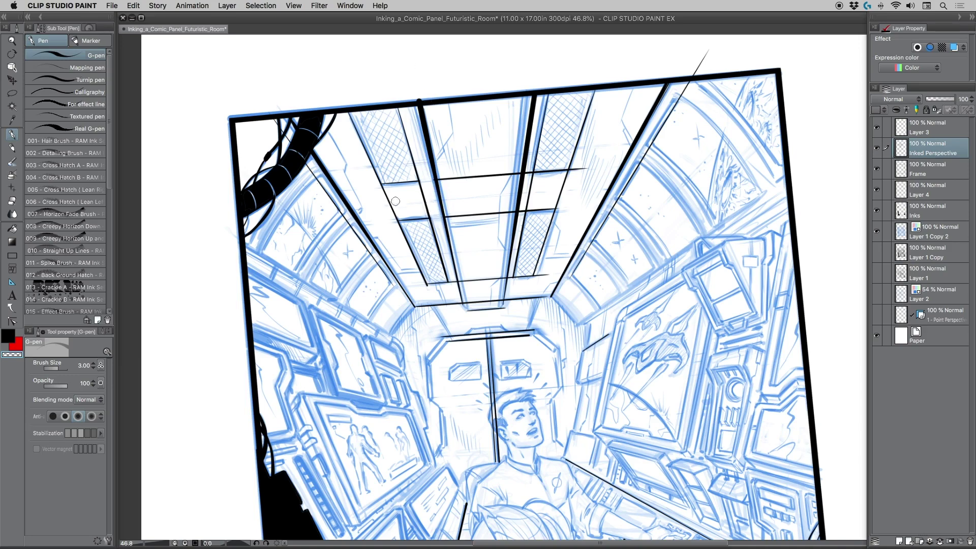
left_click_drag(389, 200, 381, 189)
left_click_drag(421, 186, 429, 214)
left_click(11, 40)
left_click_drag(359, 141, 363, 130)
left_click(12, 135)
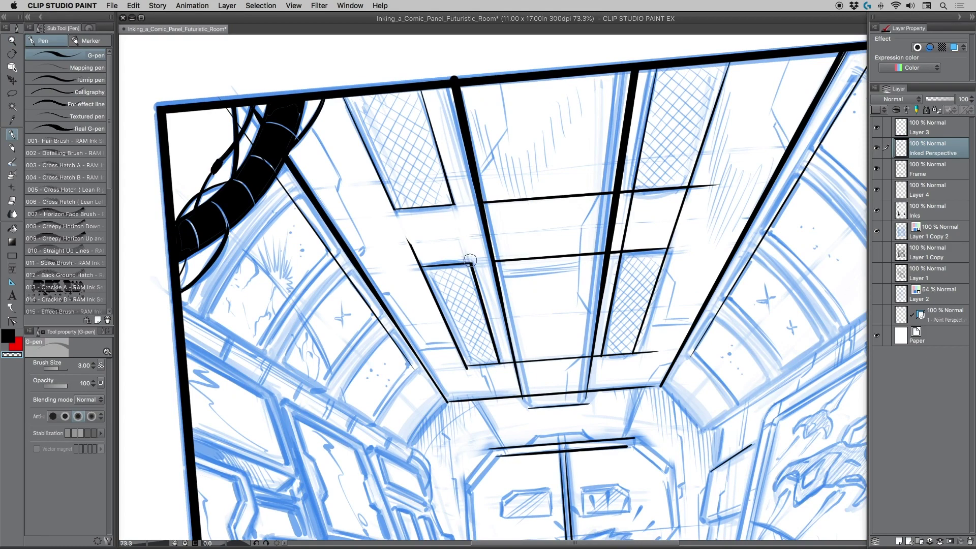
left_click_drag(406, 239, 420, 261)
Step: Erase the two upper cross lines running through the central ceiling strip between the inner beams
left_click_drag(504, 185, 524, 292)
mouse_move(524, 247)
left_mouse_down()
mouse_move(515, 176)
mouse_move(548, 210)
mouse_move(566, 268)
mouse_move(610, 195)
left_mouse_up()
mouse_move(592, 241)
left_mouse_down()
mouse_move(587, 267)
mouse_move(597, 253)
mouse_move(598, 268)
mouse_move(603, 242)
mouse_move(600, 267)
mouse_move(602, 251)
left_mouse_up()
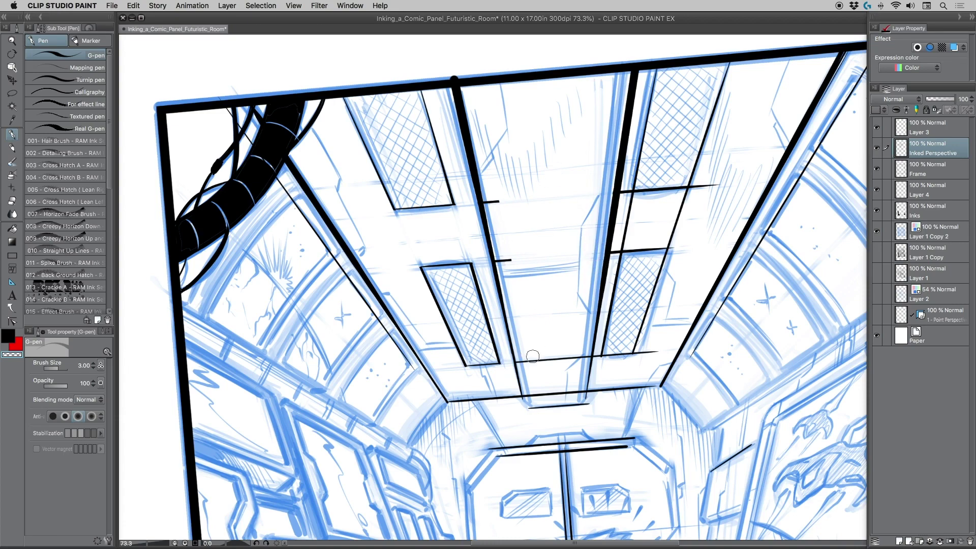
mouse_move(512, 272)
left_mouse_down()
mouse_move(503, 252)
mouse_move(499, 266)
mouse_move(496, 255)
left_mouse_up()
mouse_move(501, 203)
left_mouse_down()
mouse_move(491, 196)
mouse_move(487, 206)
left_mouse_up()
Step: Trim the overshooting end of the lower edge on the upper right light panel
mouse_move(698, 189)
left_mouse_down()
mouse_move(691, 200)
mouse_move(696, 175)
mouse_move(706, 186)
left_mouse_up()
mouse_move(626, 184)
left_mouse_down()
mouse_move(624, 209)
mouse_move(623, 184)
mouse_move(620, 202)
mouse_move(624, 187)
mouse_move(685, 191)
left_mouse_up()
key("super+z")
Step: Select the gap between the two right ceiling light panels with a Polyline selection, delete its ink lines, and deselect
left_click(11, 40)
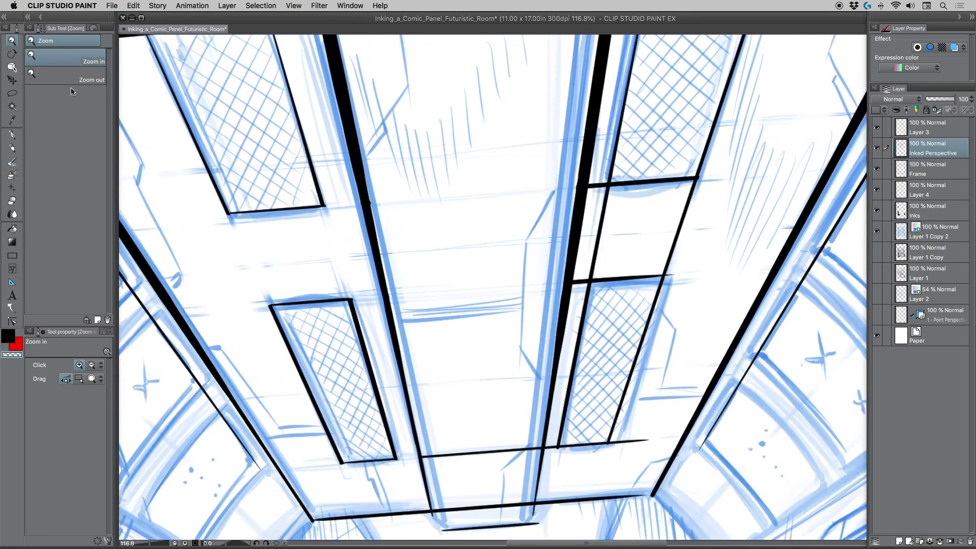
left_click(11, 93)
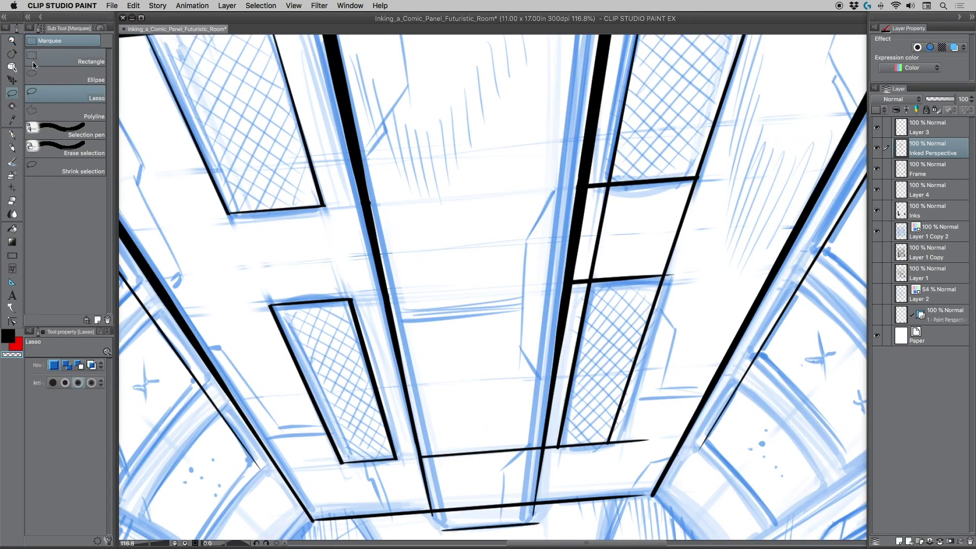
left_click(53, 111)
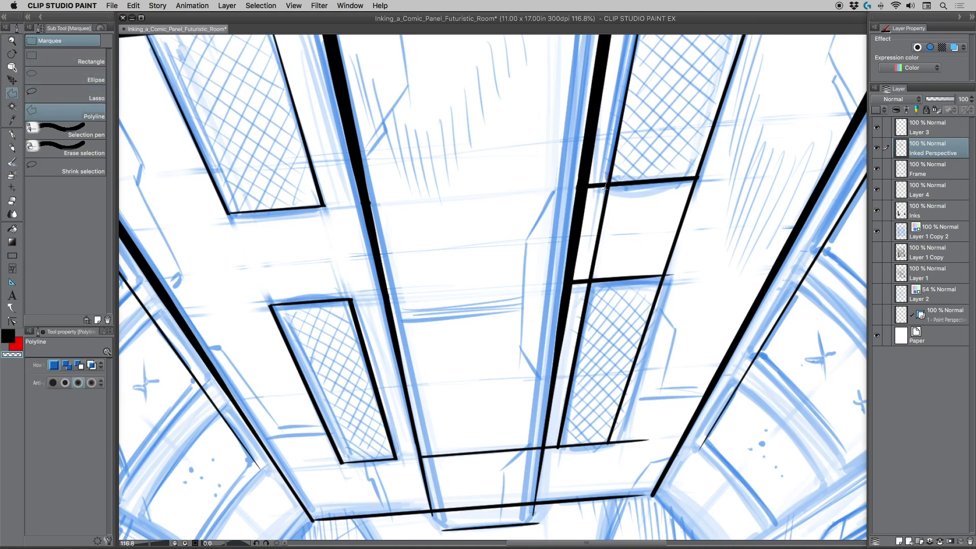
left_click(609, 184)
left_click(699, 179)
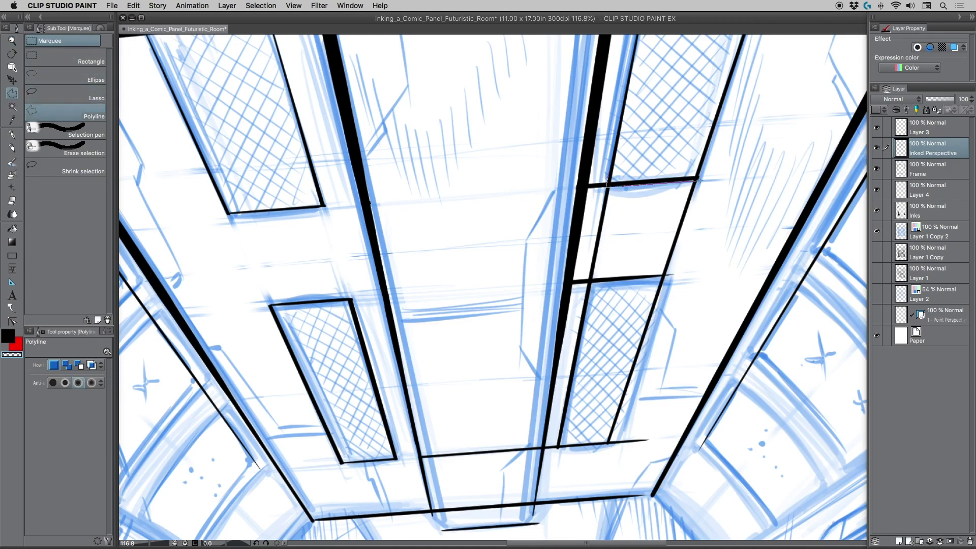
left_click(681, 279)
left_click(573, 282)
left_click(591, 166)
key("Delete")
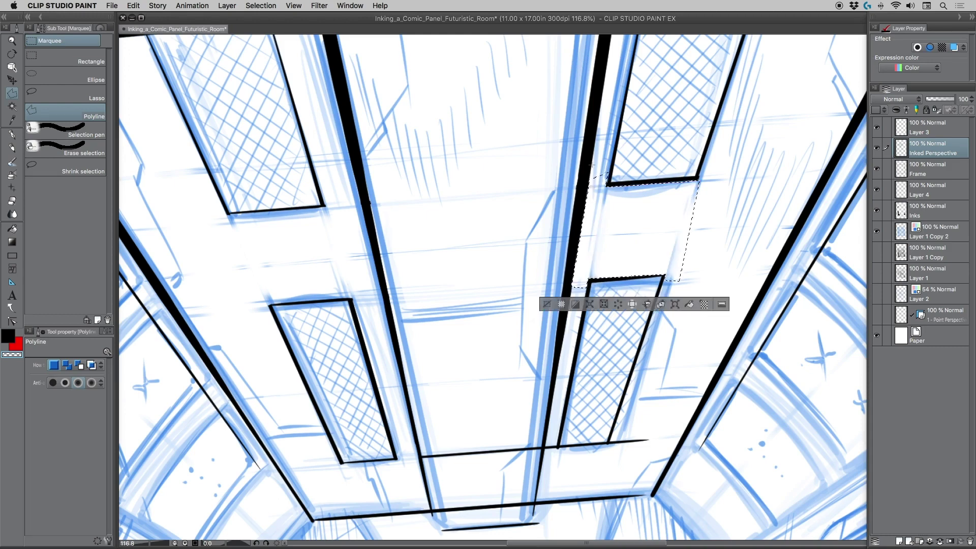
key("super+d")
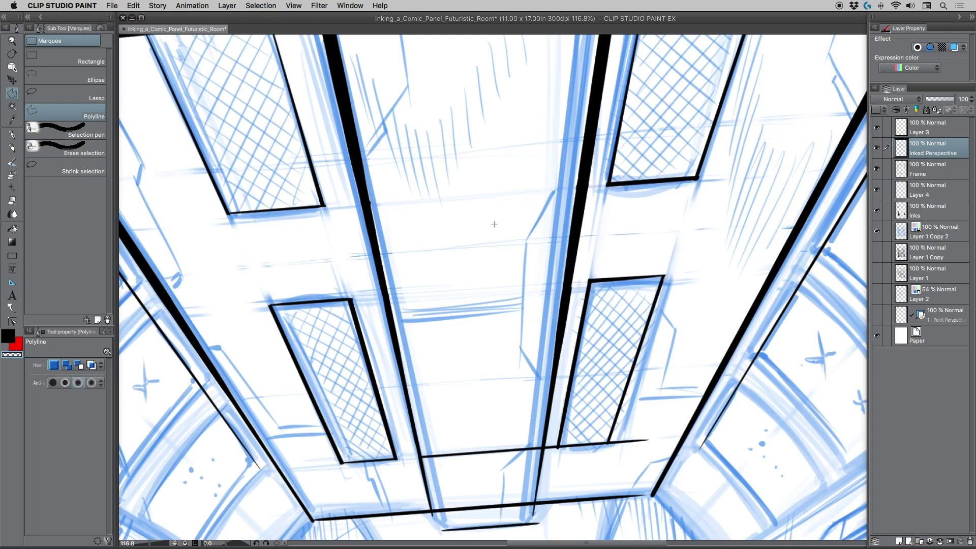
Step: Outline the excess line around the lower right light panel's bottom edge with a Polyline selection, delete it, and deselect
scroll(458, 144, "down", 5)
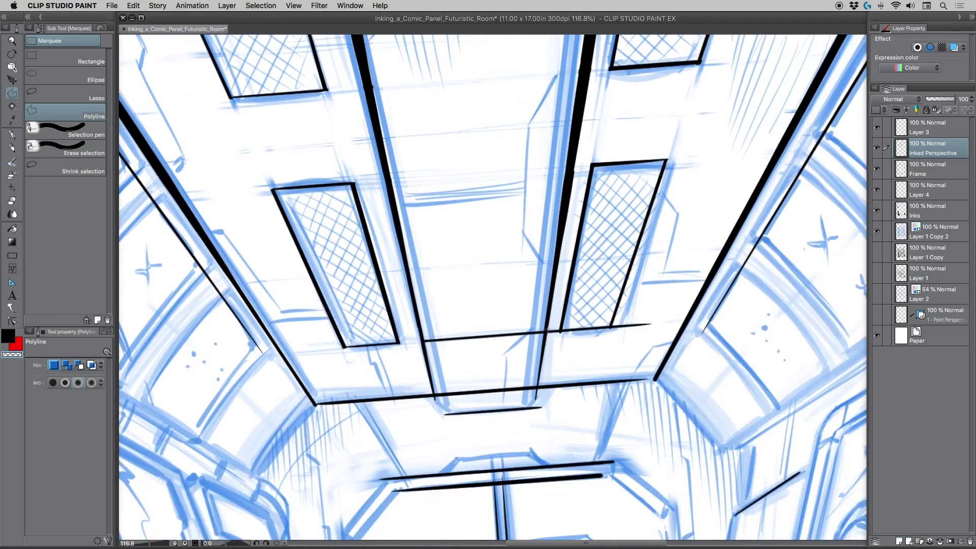
left_click(546, 339)
left_click(659, 340)
left_click(664, 315)
left_click(611, 326)
double_click(552, 327)
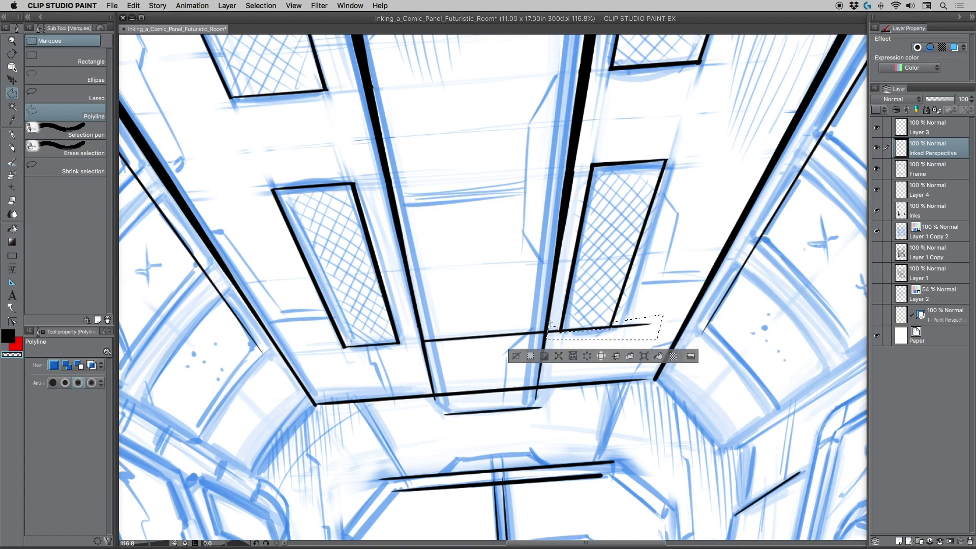
key("Delete")
key("ctrl+d")
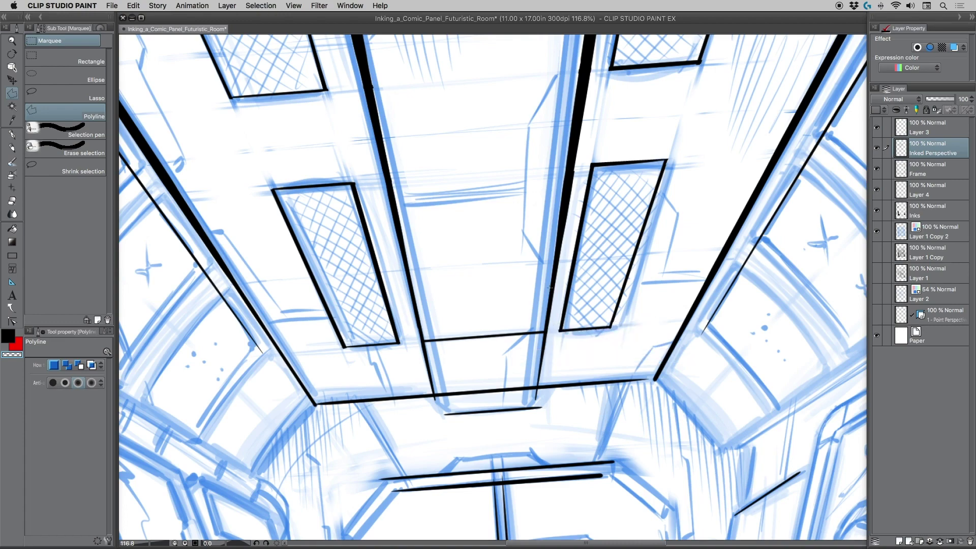
Step: Select the far end of the central ceiling strip with a Polyline selection, delete its crossing lines, and deselect
left_click_drag(348, 184, 375, 230)
left_click_drag(433, 334, 434, 238)
left_click(451, 288)
left_click(462, 345)
left_click(543, 345)
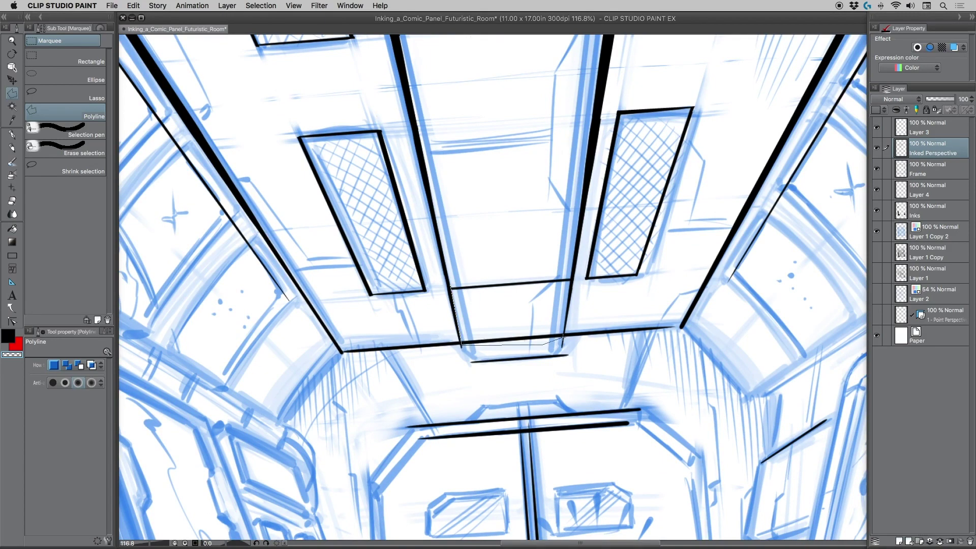
left_click(570, 276)
left_click(509, 269)
left_click(451, 276)
key("Delete")
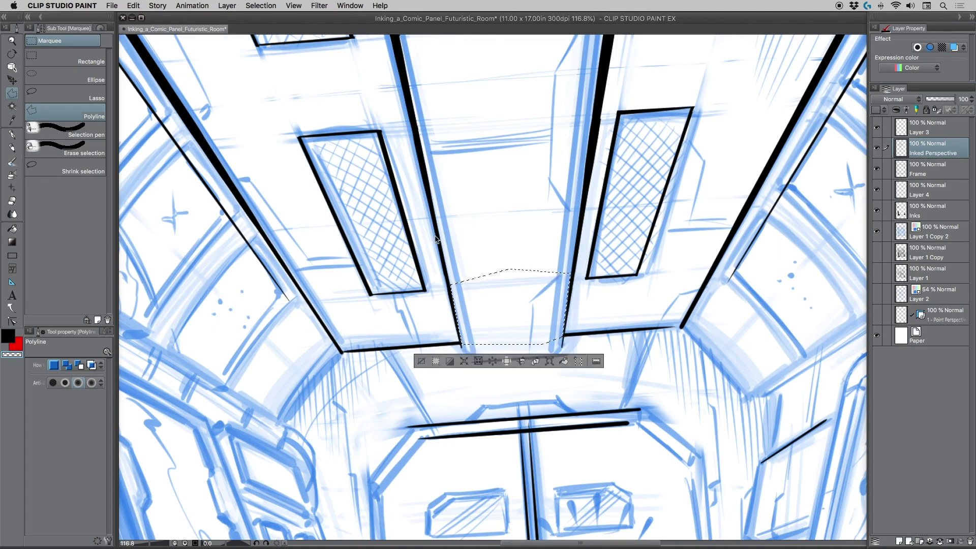
key("super+d")
left_click(12, 40)
left_click_drag(359, 157, 326, 155)
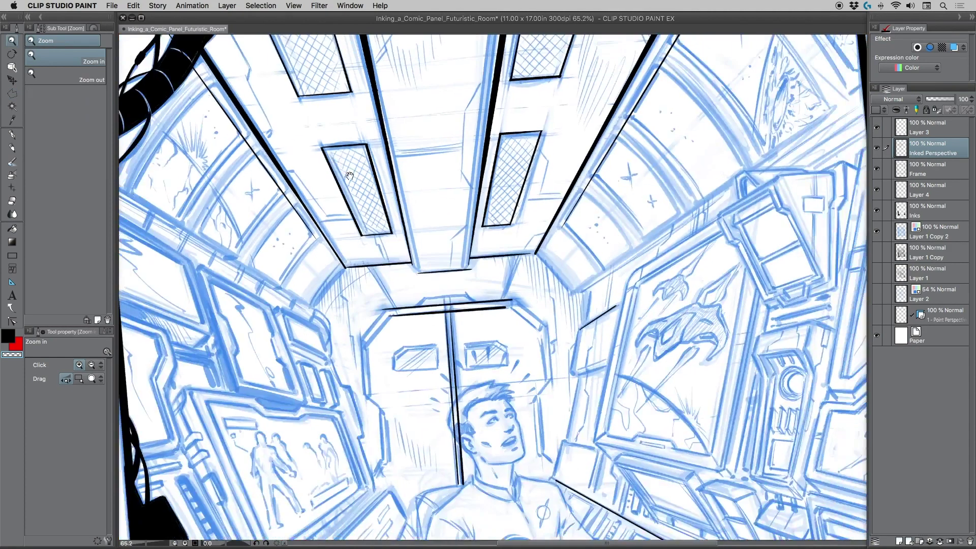
left_click_drag(342, 90, 371, 217)
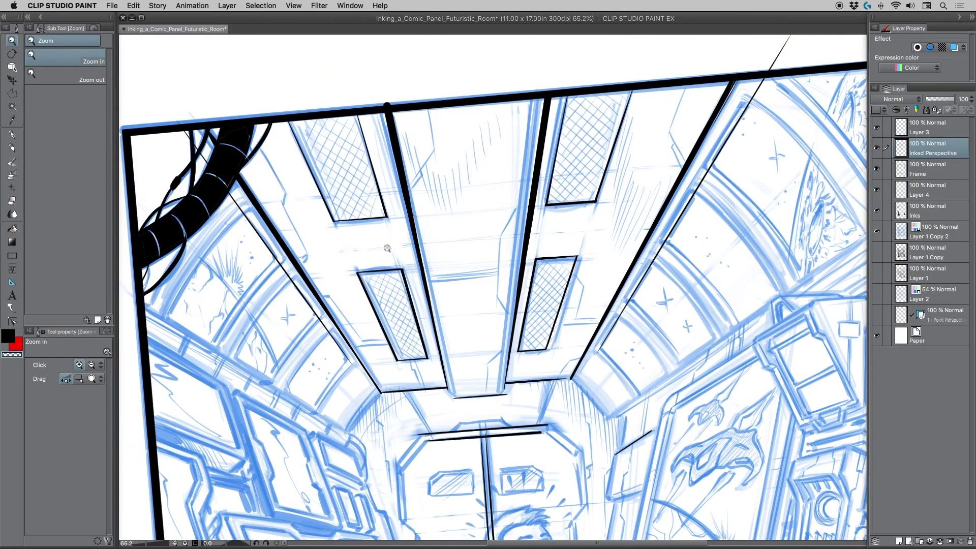
left_click_drag(443, 269, 341, 257)
left_click(12, 135)
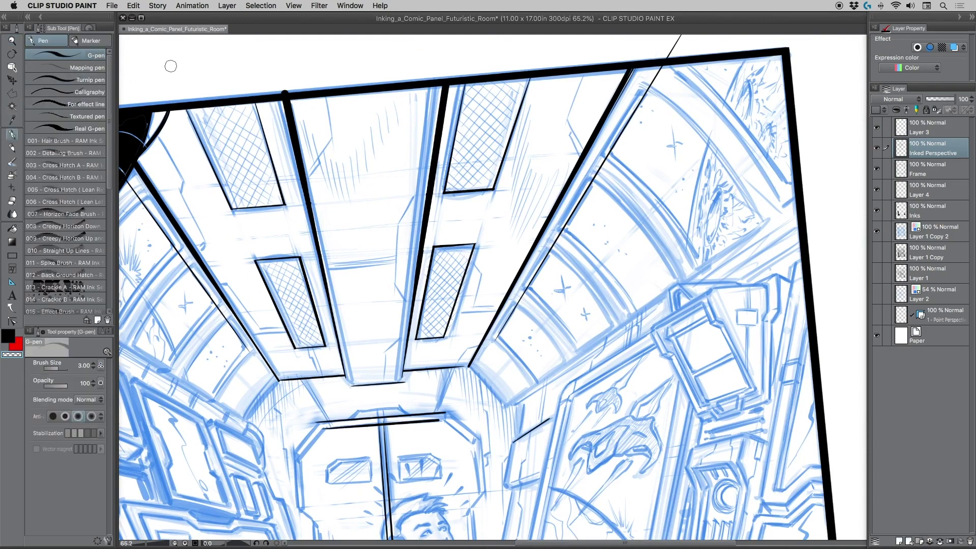
scroll(517, 288, "down", 4)
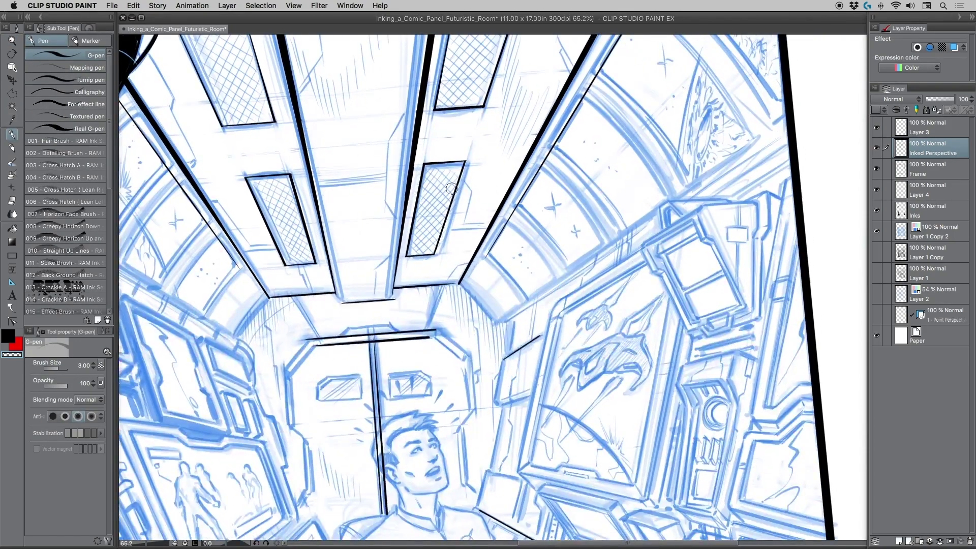
left_click_drag(487, 260, 517, 208)
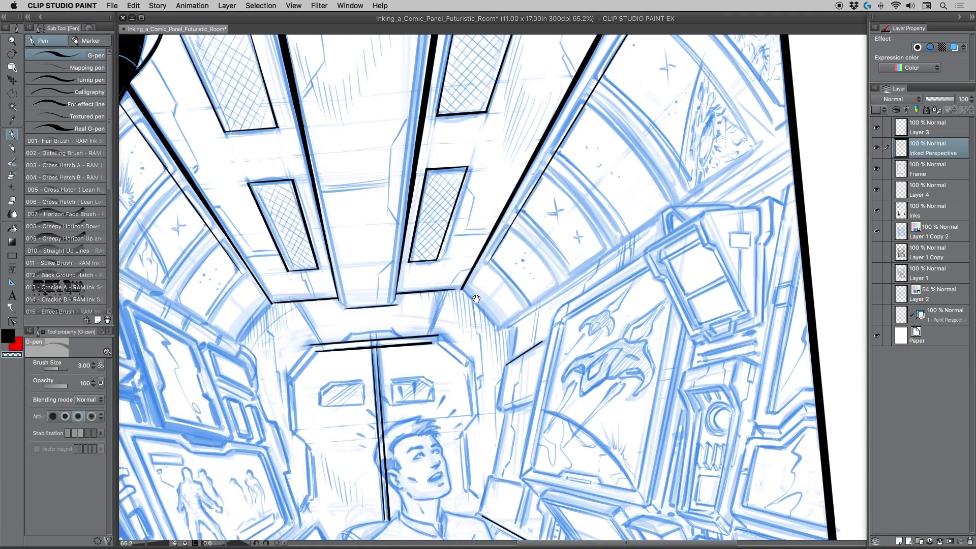
left_click_drag(479, 304, 486, 321)
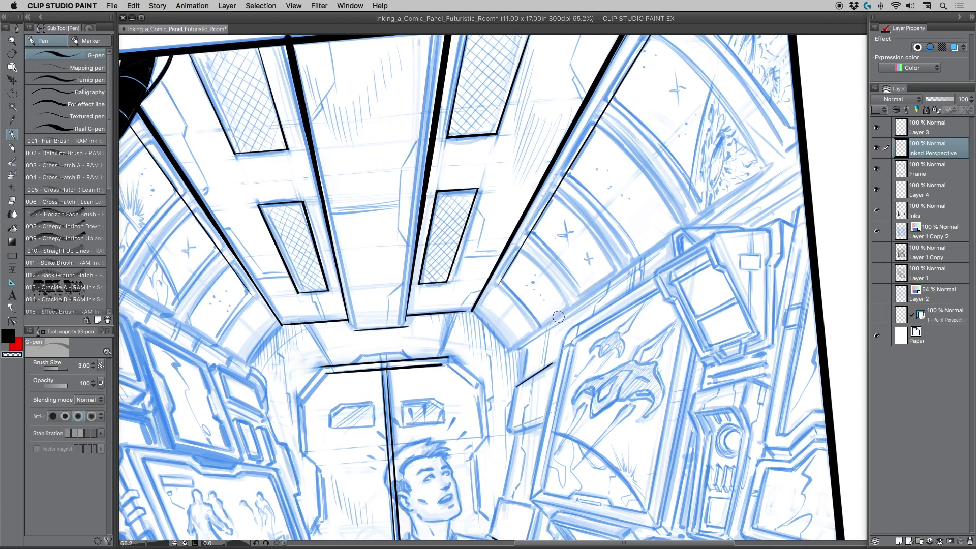
Step: Reduce the G-pen to 0.60 and ink the straight lower edge of the right-hand window row in perspective up to the panel border
key("[")
key("[")
left_click_drag(469, 223, 426, 242)
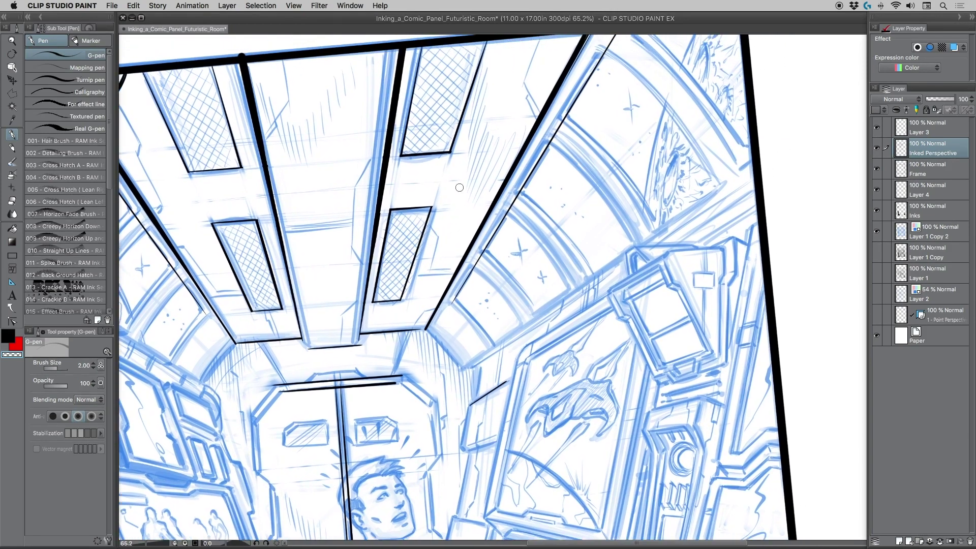
key("bracketleft")
key("bracketleft")
key("bracketleft")
key("bracketleft")
left_click_drag(754, 156, 489, 349)
left_click(11, 334)
left_click_drag(754, 159, 490, 346)
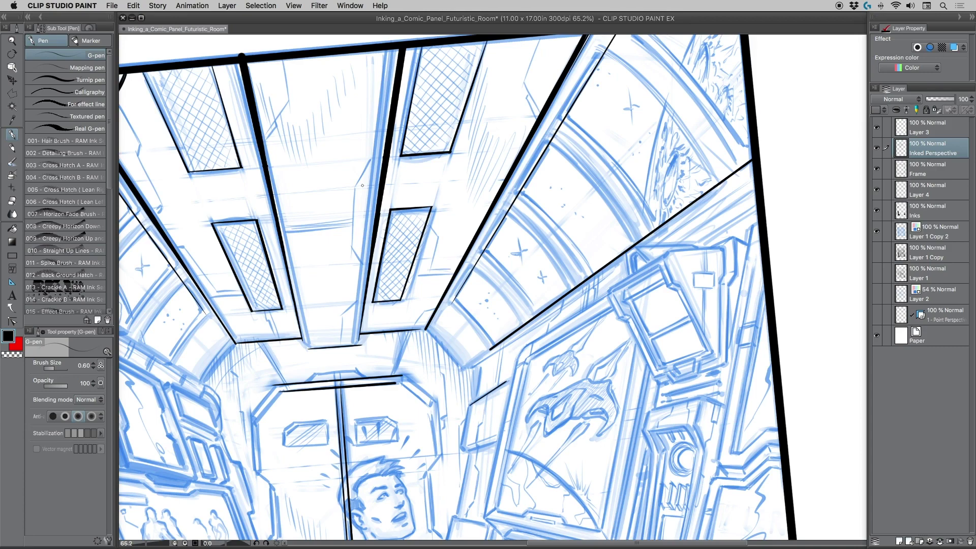
Step: Ink the frame of the smallest right-wall window at brush size 1.20 and erase the line between it and the second window
left_click_drag(336, 228, 392, 114)
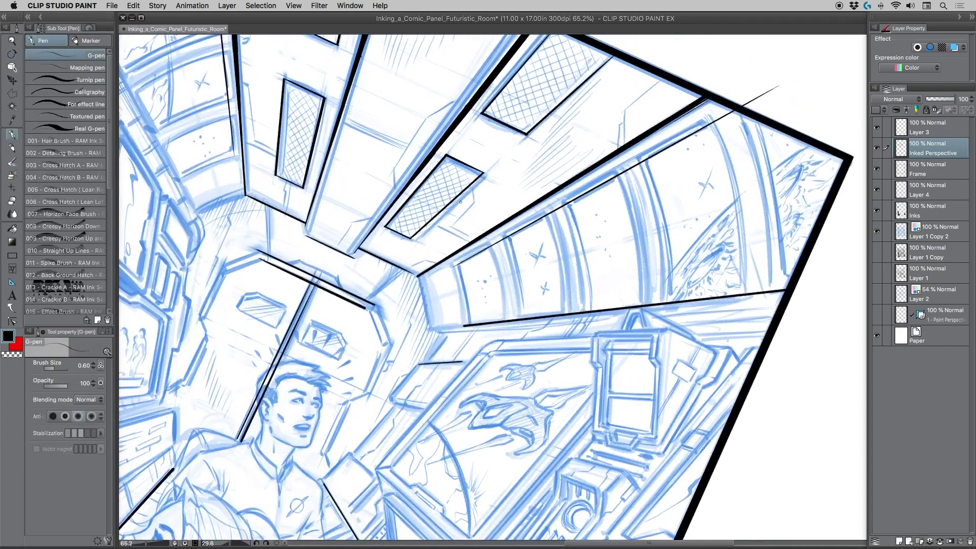
left_click_drag(454, 266, 463, 315)
left_click_drag(453, 266, 464, 324)
left_click_drag(458, 266, 470, 324)
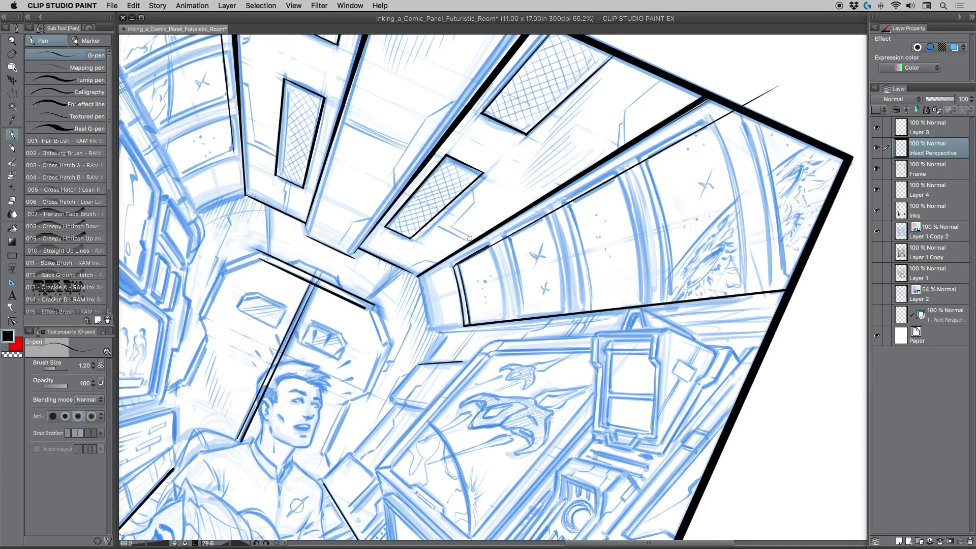
left_click_drag(489, 246, 506, 322)
left_click_drag(495, 258, 505, 321)
left_click_drag(492, 249, 461, 267)
left_click(11, 355)
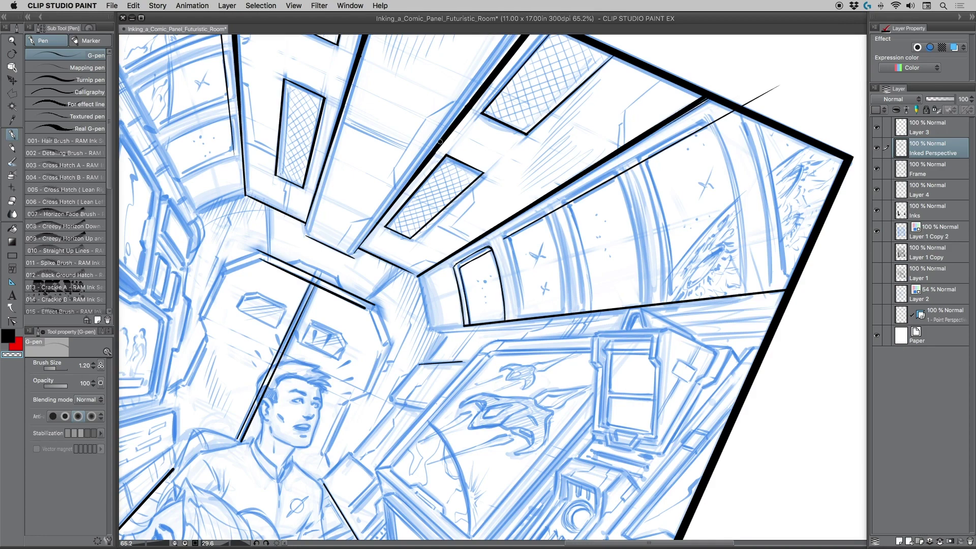
Step: Ink the doubled left edge and inner top edge of the second window, and reinforce the smallest window's top edge
left_click(8, 336)
key("super+z")
key("super+z")
left_click_drag(503, 238, 519, 319)
left_click_drag(506, 245, 517, 304)
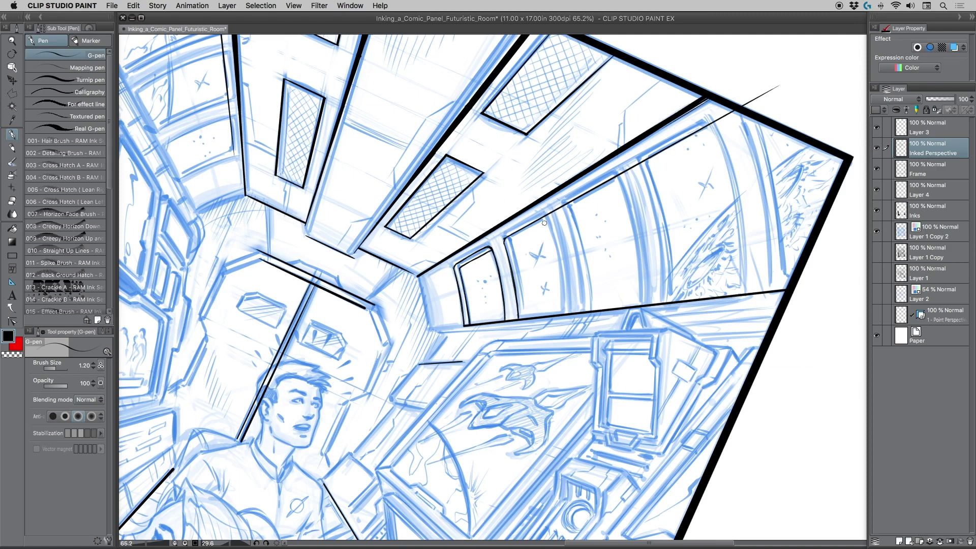
left_click_drag(548, 221, 511, 239)
left_click_drag(549, 220, 539, 225)
left_click_drag(491, 249, 460, 266)
left_click_drag(510, 244, 522, 317)
left_click_drag(518, 283, 524, 316)
Step: Fill the smallest right-wall window with solid black
left_click(878, 168)
left_click(878, 168)
left_click(12, 228)
left_click(476, 276)
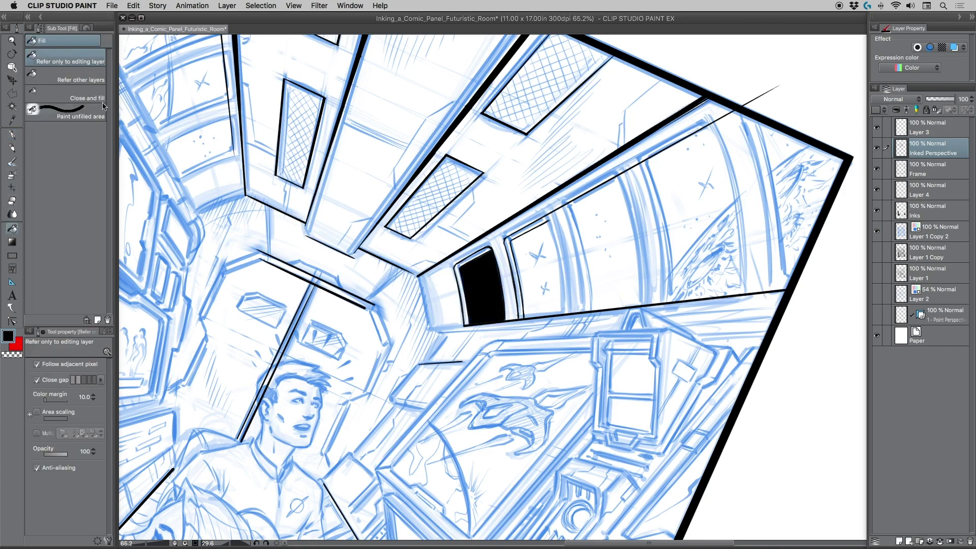
Step: Ink the curved right edge of the second window and fill the window with black
left_click(13, 135)
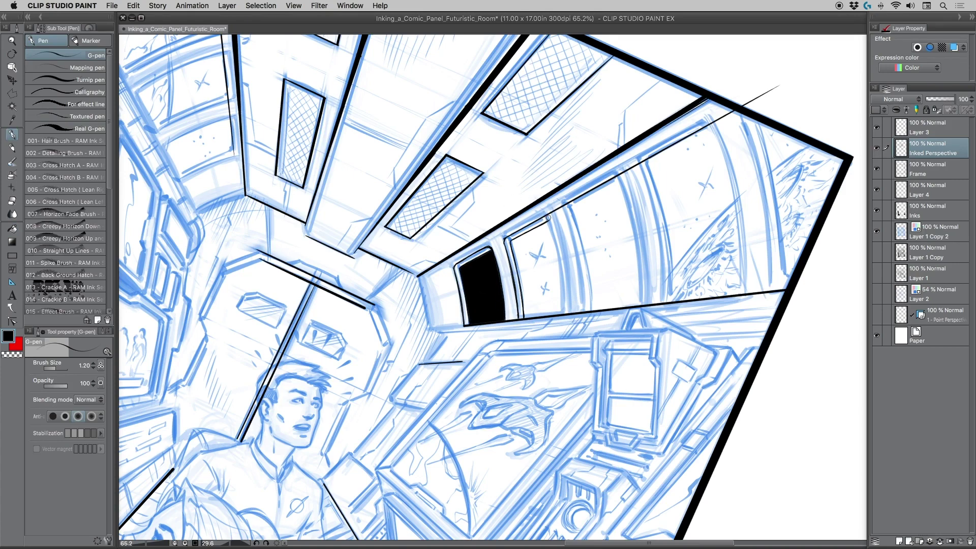
left_click_drag(550, 213, 566, 308)
left_click_drag(561, 254, 567, 304)
left_click(13, 228)
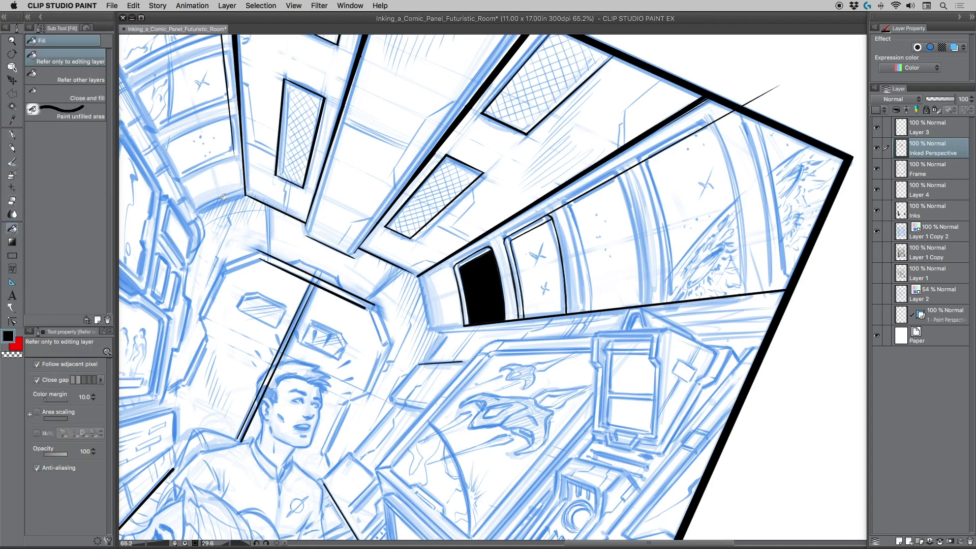
left_click(543, 257)
Step: Erase the top line running between the second and third windows, undoing a stray black stroke
left_click(13, 135)
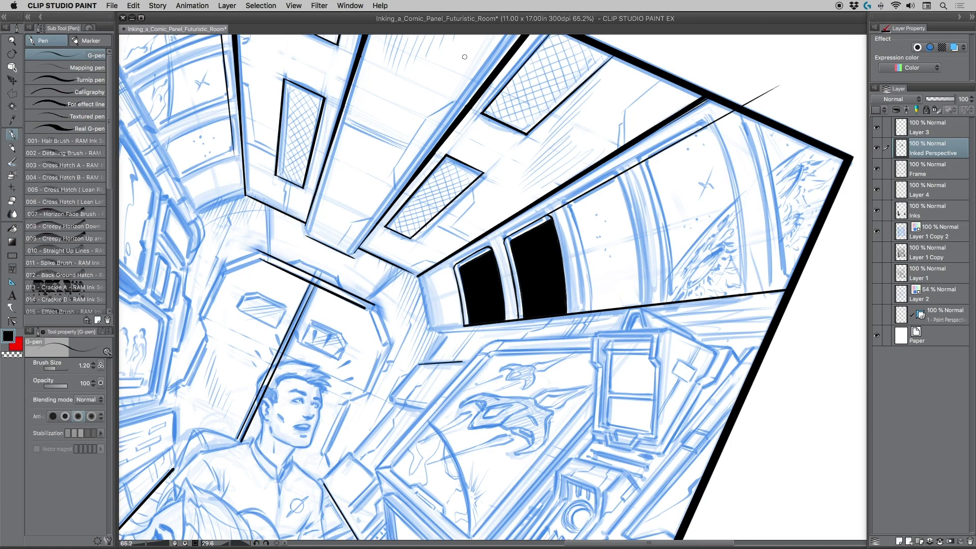
left_click(12, 355)
left_click_drag(556, 211, 565, 206)
left_click(8, 336)
left_click_drag(463, 308, 468, 323)
key("super+z")
Step: Ink the curved left and right edges of the third window with the G-pen
left_click_drag(566, 206, 584, 312)
left_click_drag(620, 179, 645, 304)
left_click_drag(640, 266, 645, 304)
left_click_drag(628, 198, 640, 264)
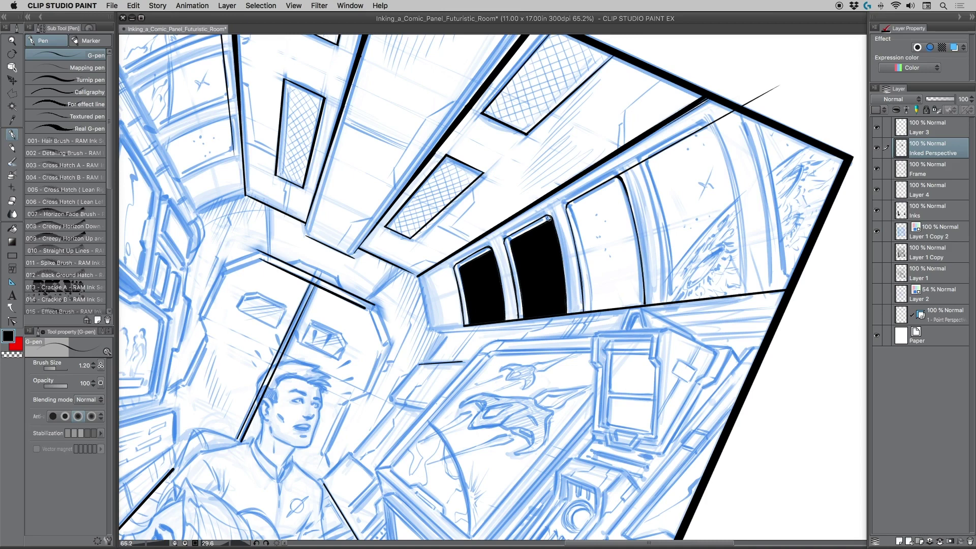
Step: Add inner lines along the third window's top and left edges and fill the window with black
left_click_drag(623, 180, 575, 206)
left_click_drag(621, 181, 579, 204)
left_click_drag(573, 210, 587, 277)
left_click_drag(581, 239, 590, 308)
left_click(13, 229)
left_click(592, 228)
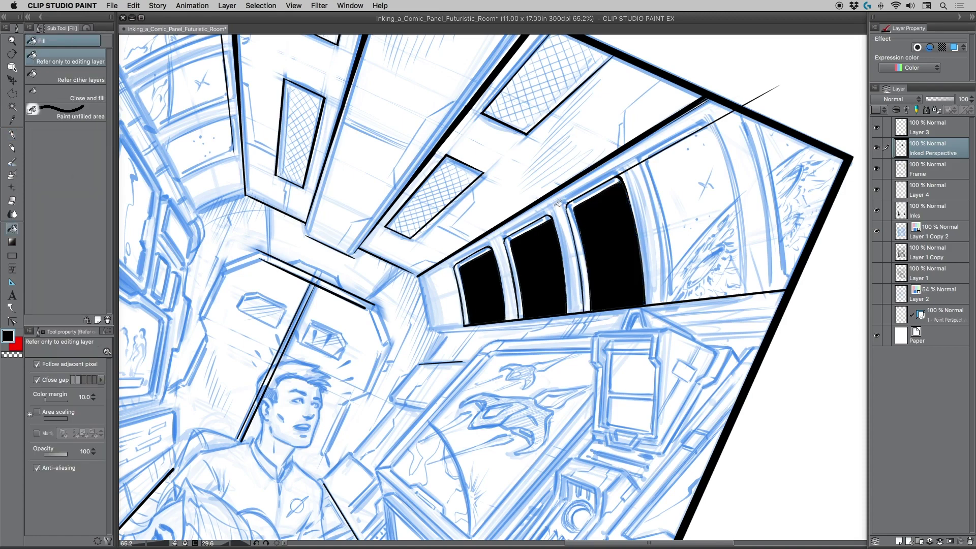
Step: Ink the curved left edge of the fourth window from the top line down to the sill
left_click(13, 134)
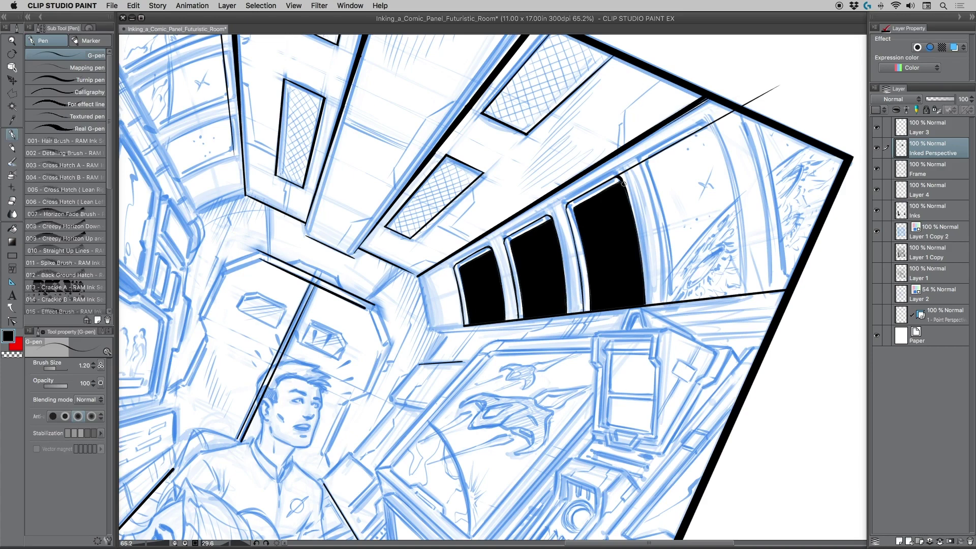
left_click_drag(643, 162, 643, 167)
left_click_drag(643, 166, 664, 277)
left_click_drag(660, 232, 665, 301)
left_click_drag(663, 267, 665, 302)
mouse_move(662, 248)
left_mouse_down()
mouse_move(665, 298)
mouse_move(659, 235)
left_mouse_up()
Step: Ink the curved right edge of the fourth window and the outer left edge of the cropped window beside it
left_click_drag(710, 126, 738, 202)
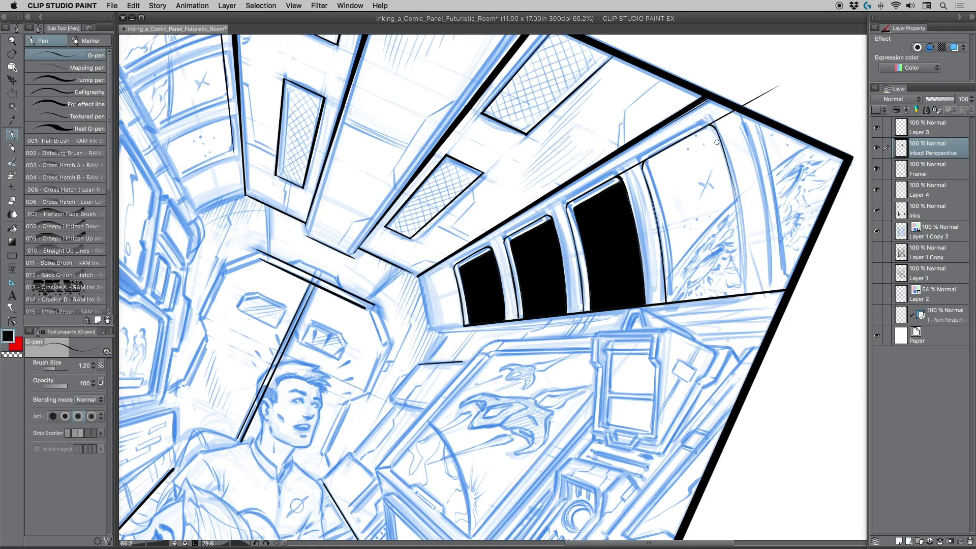
left_click_drag(722, 147, 737, 213)
left_click_drag(729, 169, 741, 232)
left_click_drag(731, 190, 745, 278)
left_click_drag(740, 237, 745, 280)
left_click_drag(738, 209, 743, 248)
left_click_drag(737, 210, 743, 270)
left_click_drag(735, 198, 741, 244)
left_click_drag(741, 112, 760, 177)
mouse_move(748, 135)
left_mouse_down()
mouse_move(773, 288)
mouse_move(771, 245)
left_mouse_up()
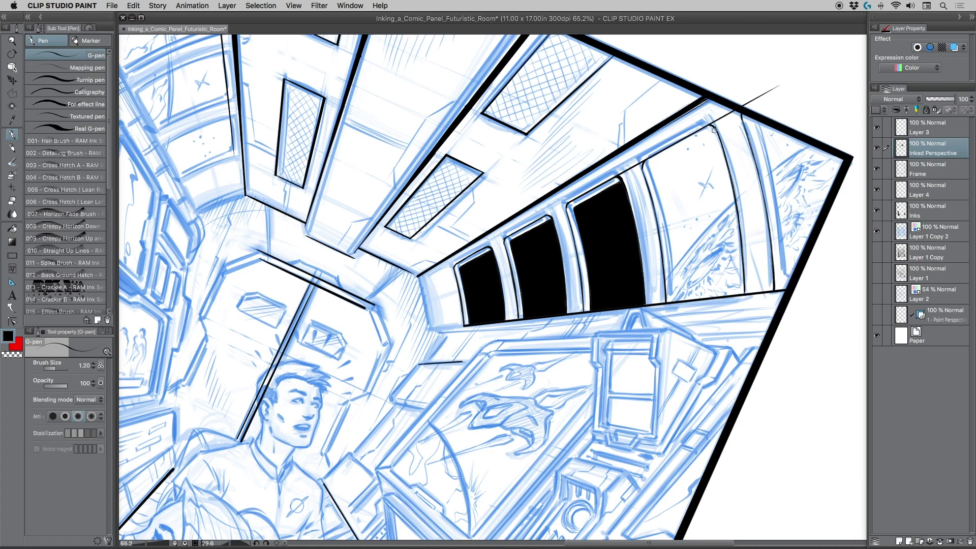
Step: Ink the inner top and left edges of the fourth window with a finer pen
left_click_drag(711, 131, 654, 163)
left_click_drag(703, 136, 683, 148)
key("bracketleft")
key("bracketleft")
mouse_move(460, 266)
left_mouse_down()
mouse_move(495, 239)
mouse_move(718, 139)
mouse_move(740, 118)
left_mouse_up()
left_click(743, 116, "shift")
key("super+z")
left_click_drag(652, 174, 672, 279)
left_click_drag(669, 245, 674, 295)
Step: Ink the inner left edge of the cropped window at the panel border with a slightly thicker curved line
left_click_drag(756, 119, 771, 182)
key("super+z")
key("bracketright")
mouse_move(760, 137)
left_mouse_down()
mouse_move(787, 286)
mouse_move(785, 271)
left_mouse_up()
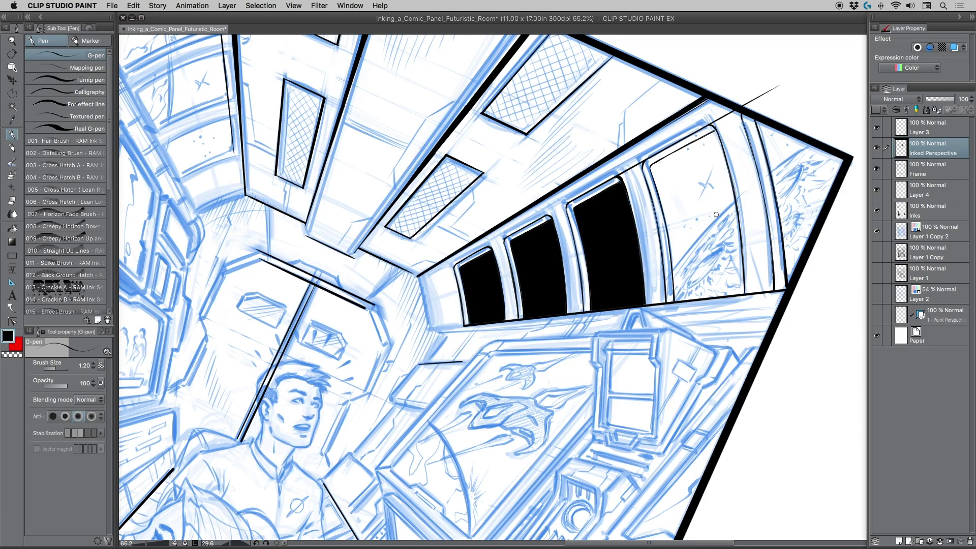
Step: Outline the planet's edge in the last two windows, close the corner along the border, and fill the sky areas with black
mouse_move(736, 201)
left_mouse_down()
mouse_move(707, 231)
mouse_move(734, 200)
mouse_move(673, 273)
left_mouse_up()
left_click_drag(808, 145, 771, 169)
left_click_drag(756, 121, 808, 144)
left_click(14, 228)
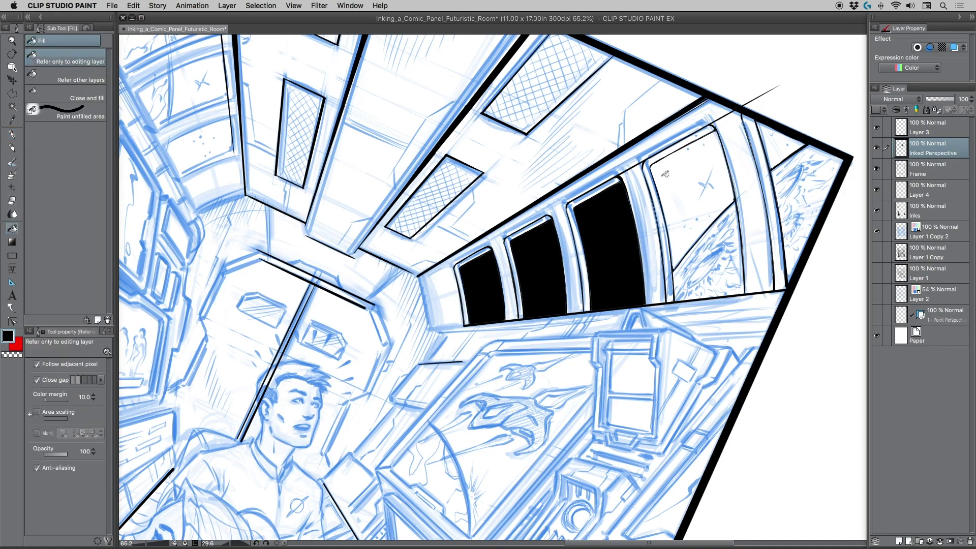
left_click(675, 175)
left_click(769, 133)
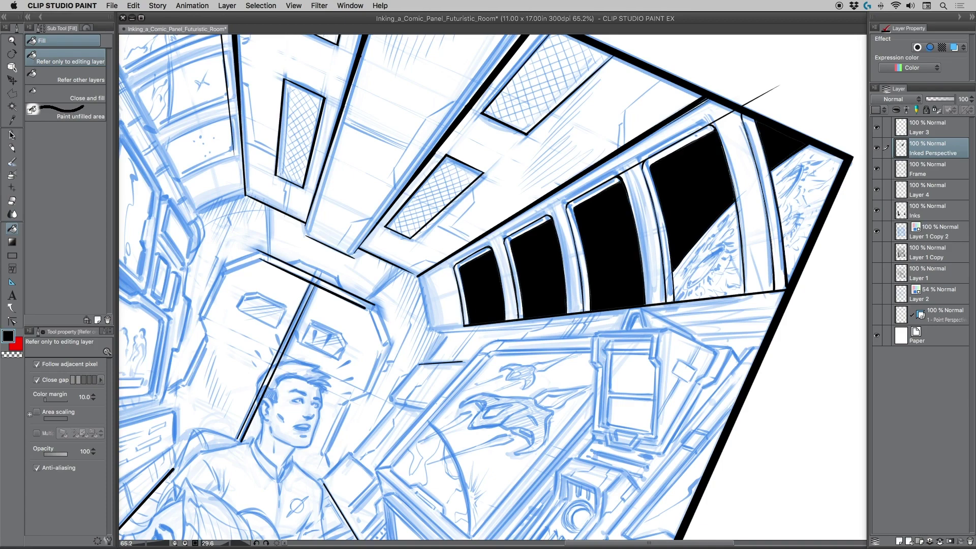
Step: Erase the perspective line overshooting the panel border above the windows and reset the canvas rotation
left_click(11, 135)
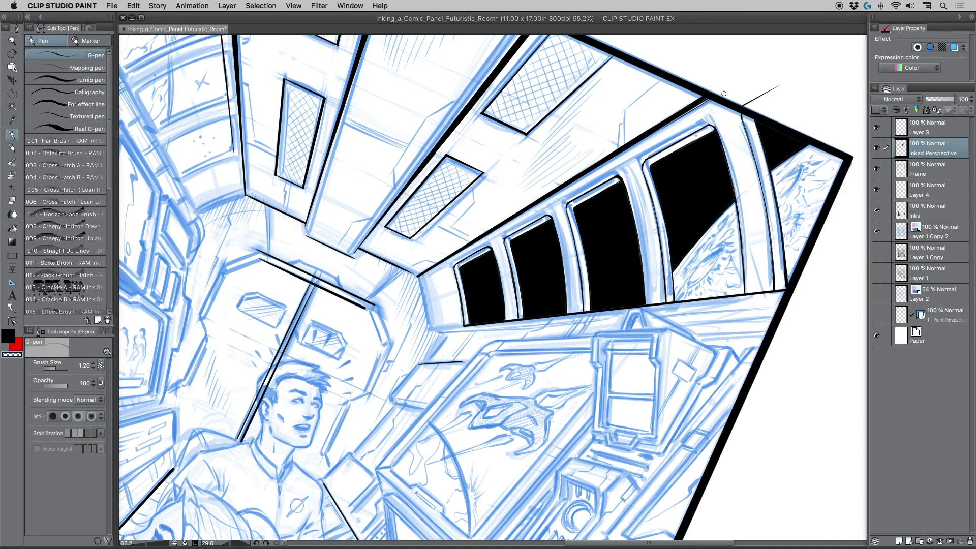
left_click_drag(779, 86, 743, 104)
double_click(11, 54)
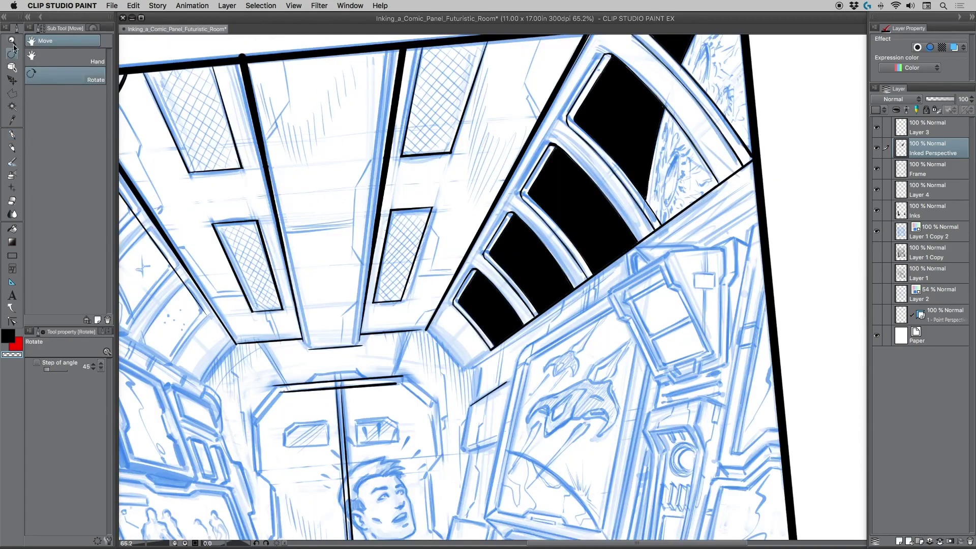
Step: Examine the whole panel and the inked ceiling and windows at different magnifications
left_click(13, 42)
scroll(408, 148, "down", 5)
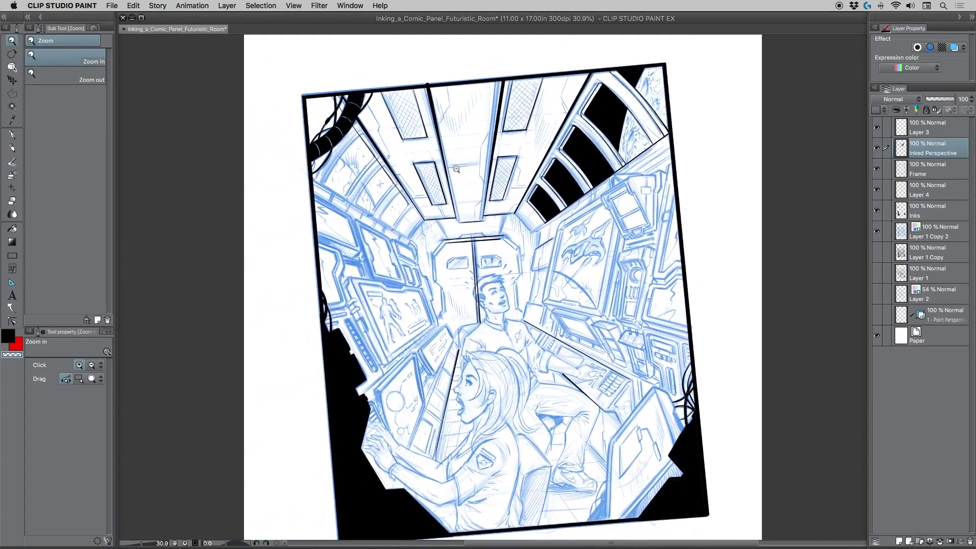
scroll(458, 209, "up", 2)
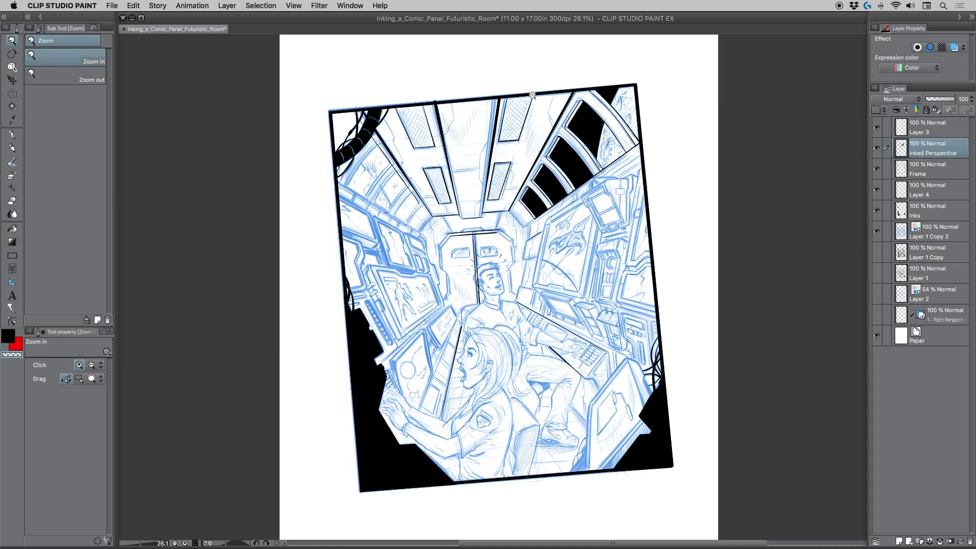
left_click(540, 131)
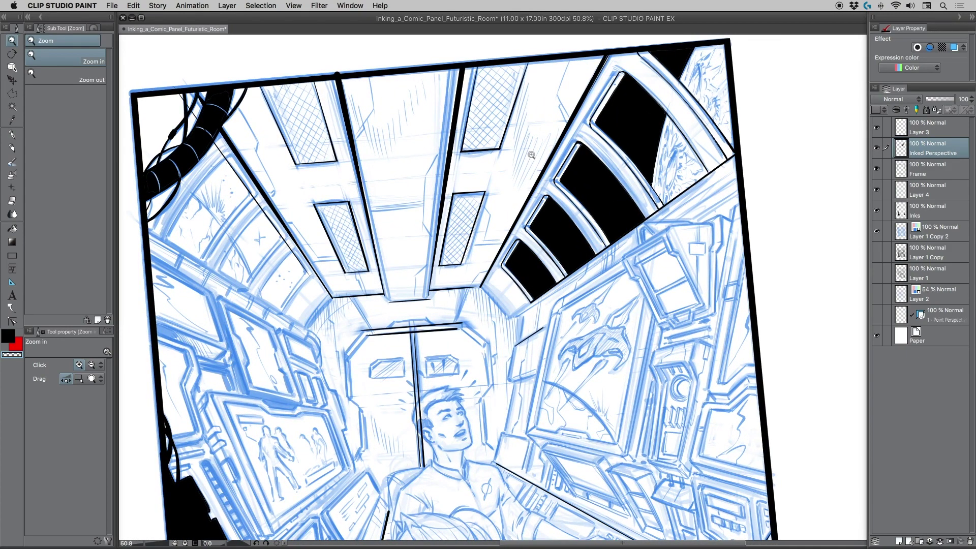
scroll(532, 154, "down", 2)
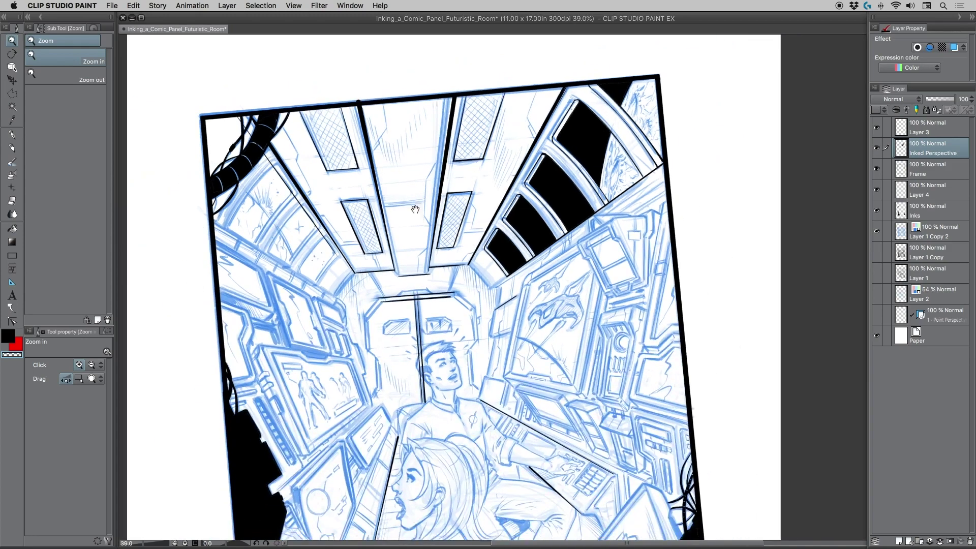
scroll(414, 211, "down", 2)
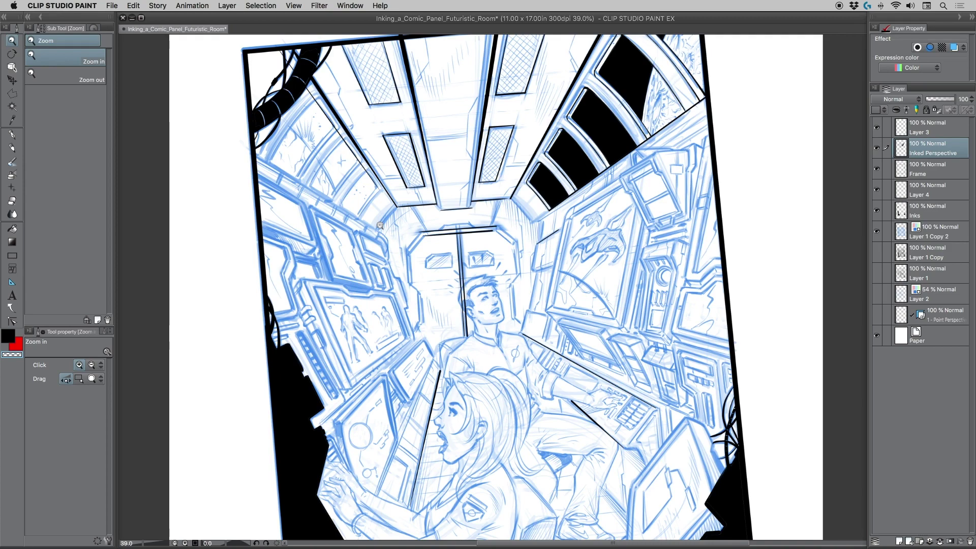
left_click_drag(490, 140, 528, 171)
left_click_drag(380, 200, 366, 174)
left_click_drag(508, 120, 508, 144)
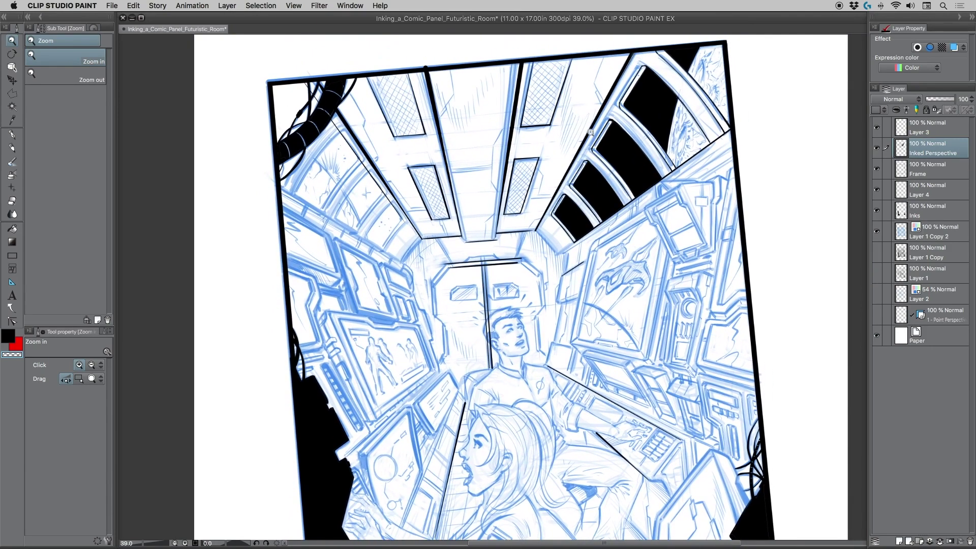